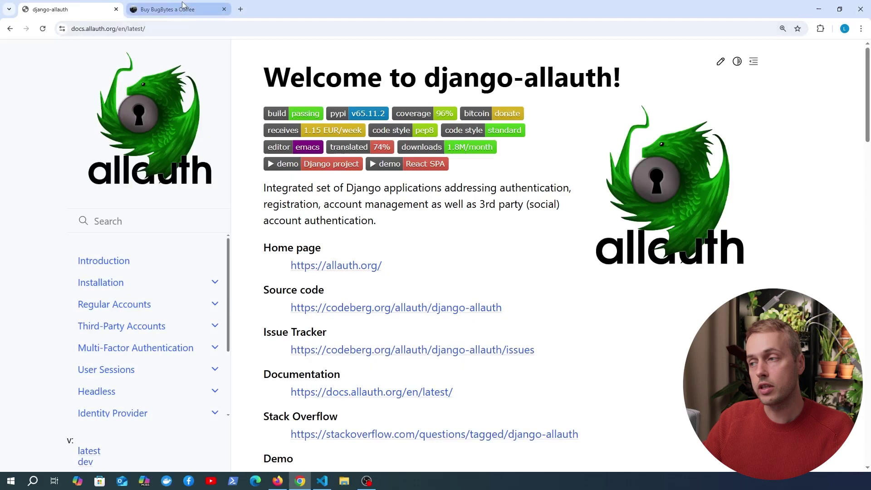
# Read the Introduction page's rationale and features, including social login and rate limiting.
pyautogui.click(177, 9)
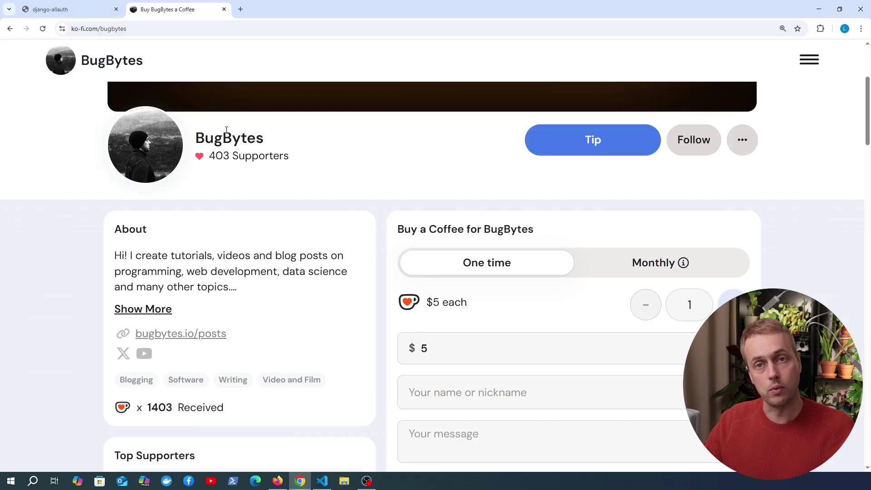
pyautogui.click(81, 11)
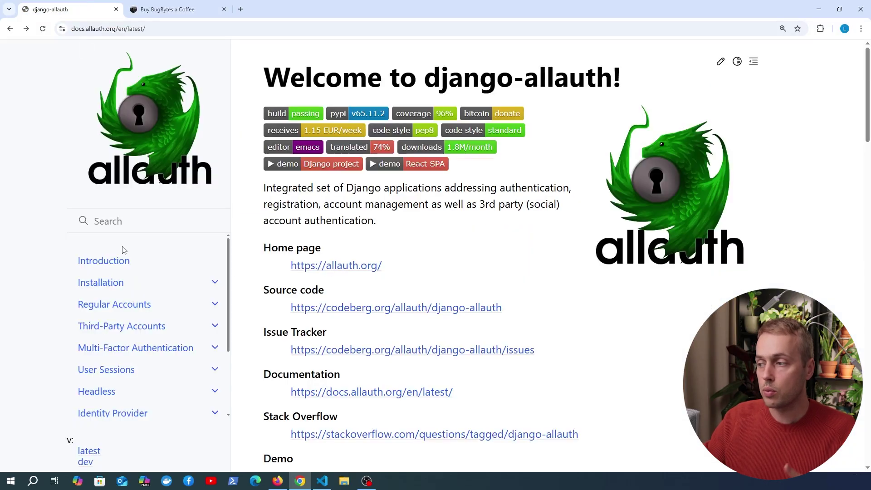
pyautogui.click(104, 260)
pyautogui.scroll(-1, 294, 191)
pyautogui.scroll(-1, 293, 191)
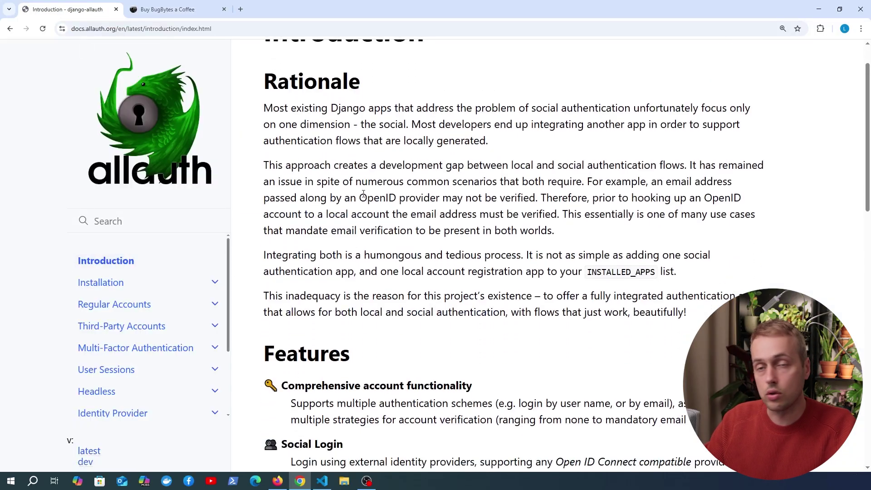
pyautogui.moveTo(362, 81); pyautogui.dragTo(265, 88)
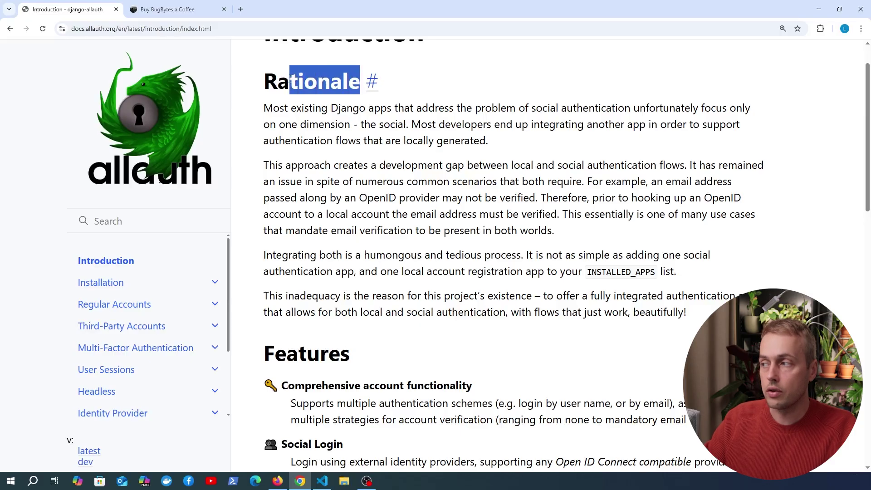
pyautogui.click(331, 102)
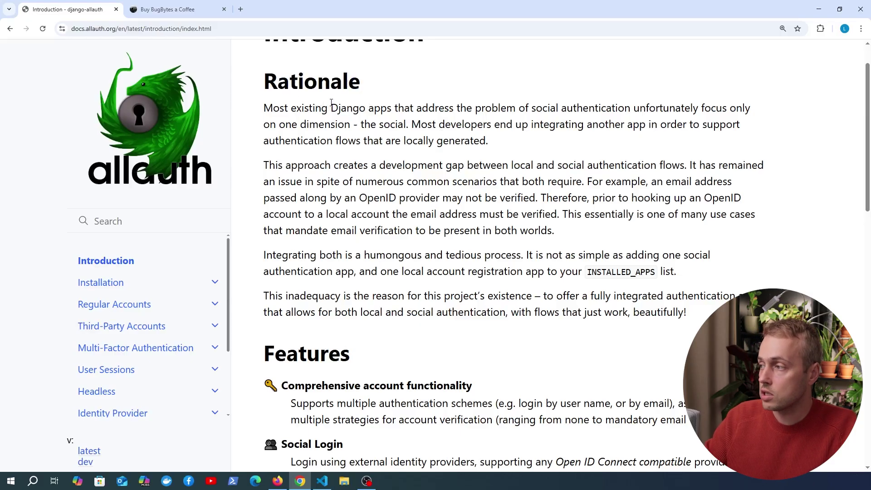
pyautogui.moveTo(330, 107); pyautogui.dragTo(368, 107)
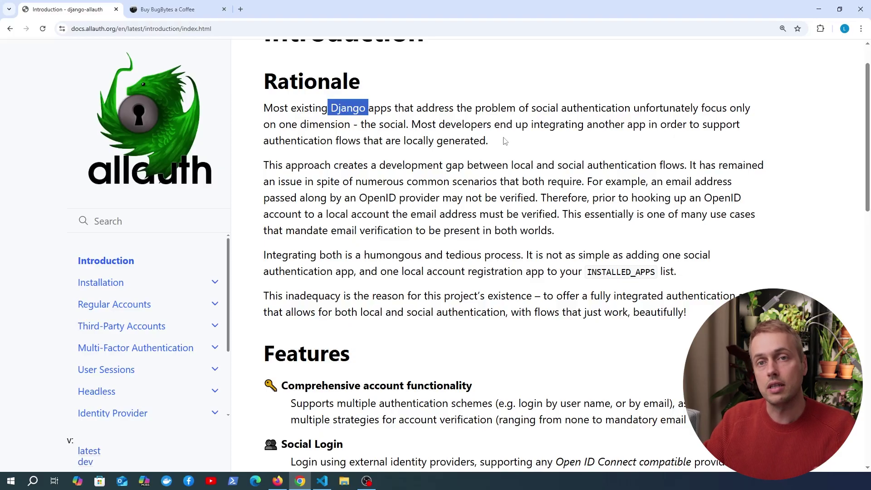
pyautogui.moveTo(492, 141); pyautogui.dragTo(267, 141)
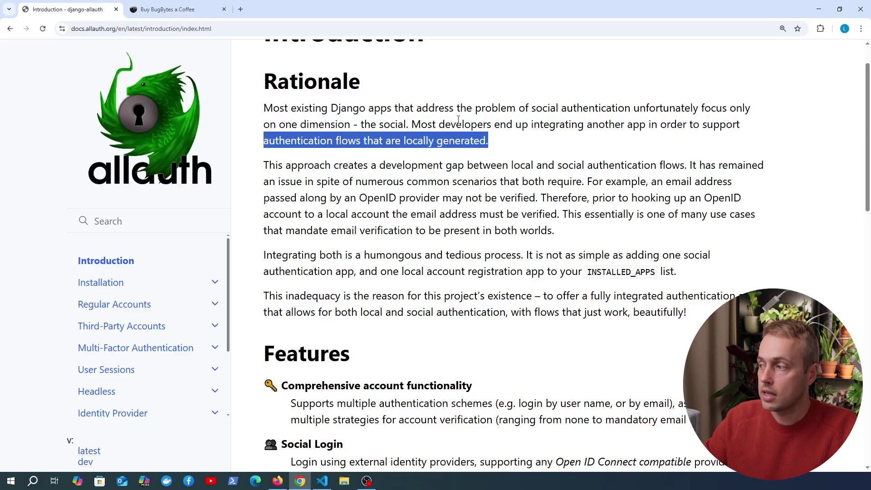
pyautogui.scroll(-3, 441, 142)
pyautogui.scroll(-2, 441, 142)
pyautogui.scroll(-1, 441, 142)
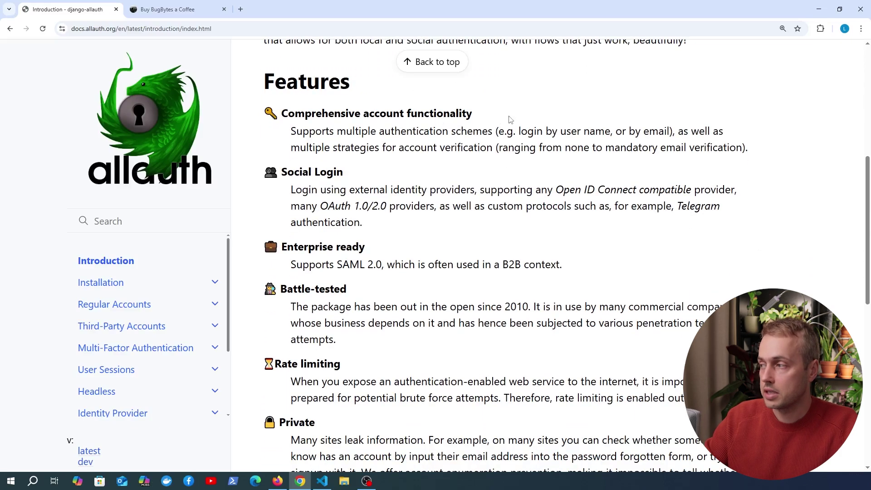
pyautogui.moveTo(477, 114); pyautogui.dragTo(280, 113)
pyautogui.click(416, 151)
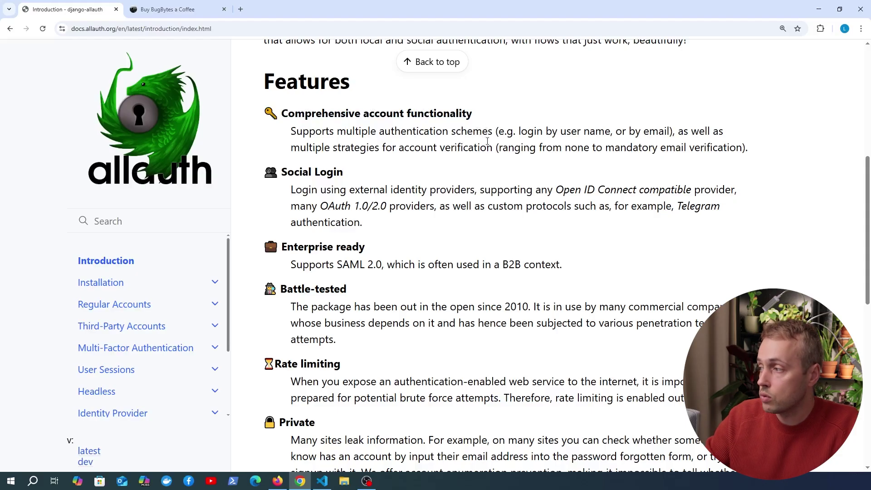
pyautogui.moveTo(362, 173); pyautogui.dragTo(278, 172)
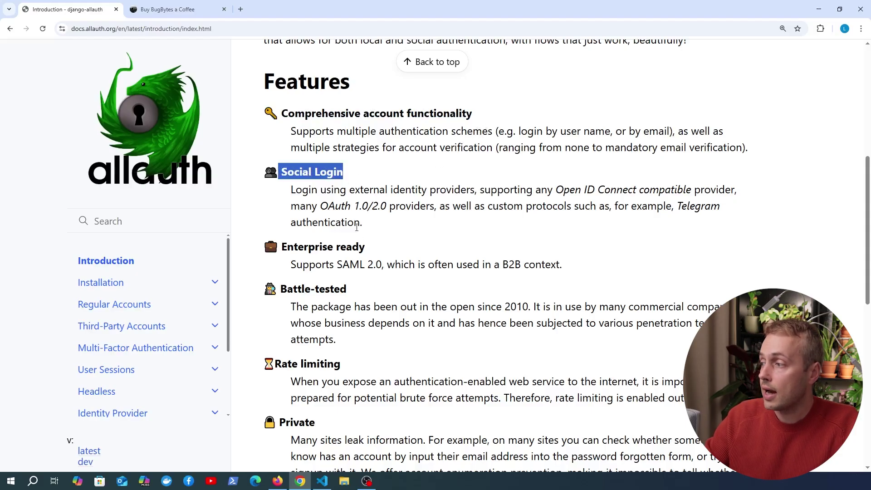
pyautogui.scroll(-1, 371, 235)
pyautogui.moveTo(384, 218); pyautogui.dragTo(342, 219)
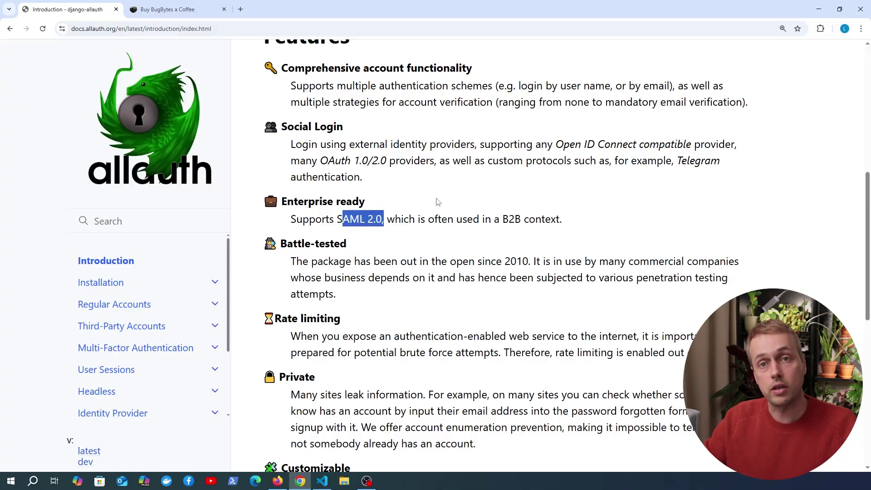
pyautogui.scroll(-1, 392, 198)
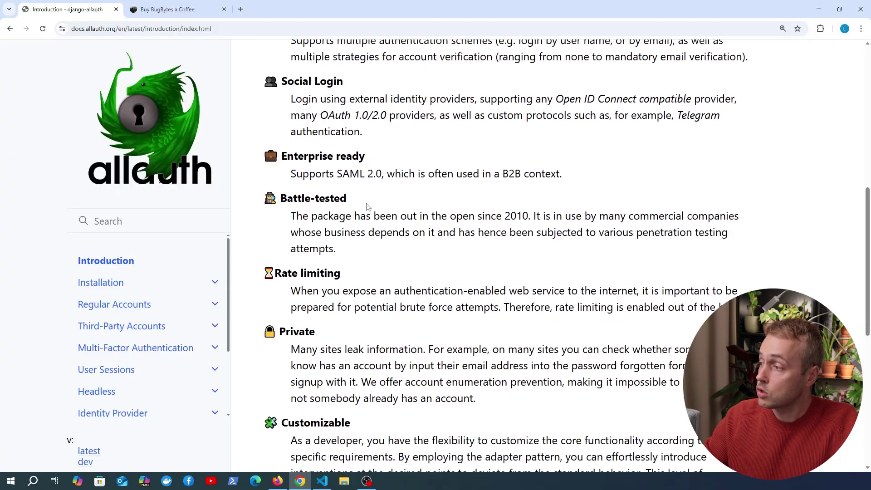
pyautogui.moveTo(348, 197); pyautogui.dragTo(283, 198)
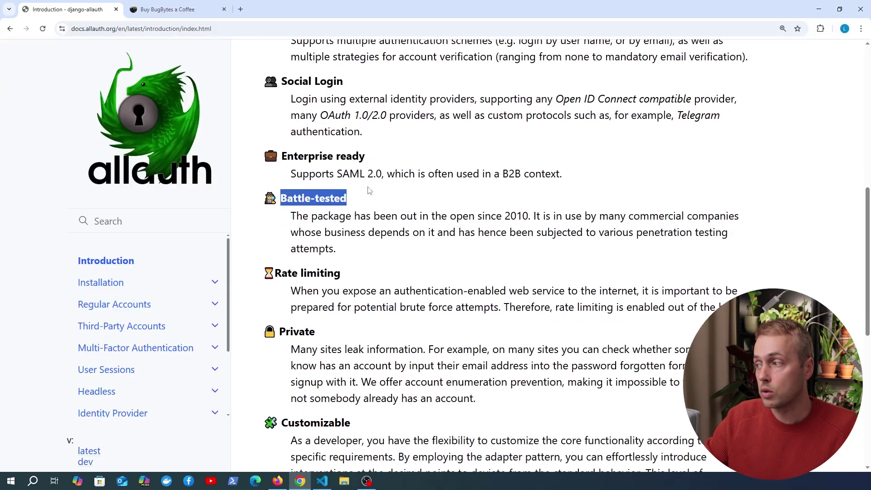
pyautogui.scroll(-2, 380, 272)
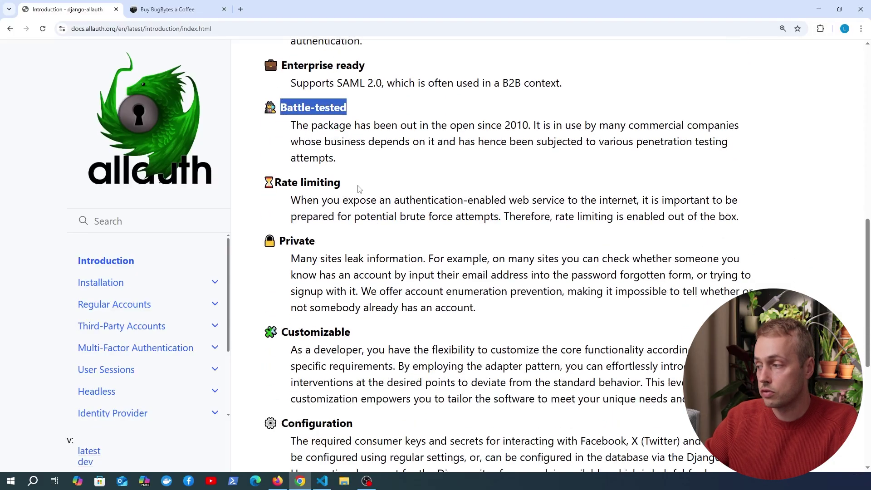
pyautogui.moveTo(348, 184); pyautogui.dragTo(276, 185)
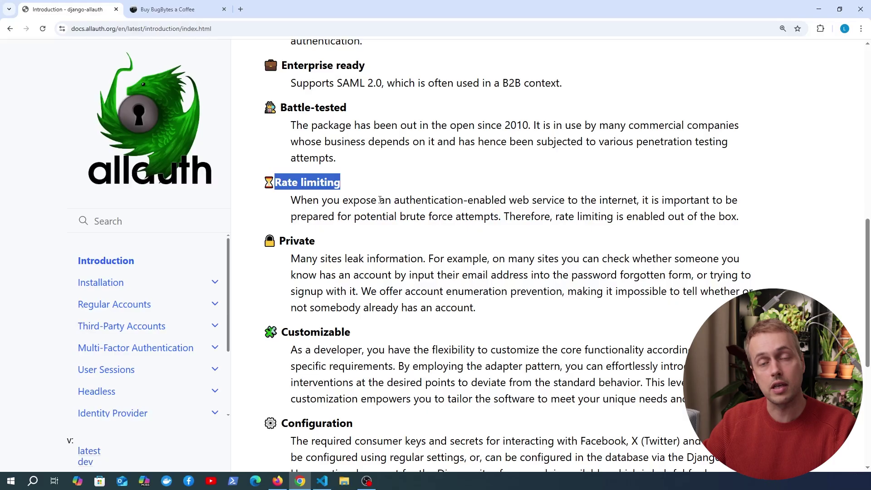
# Go to the Installation Quickstart guide and mark the django-allauth package name.
pyautogui.click(126, 284)
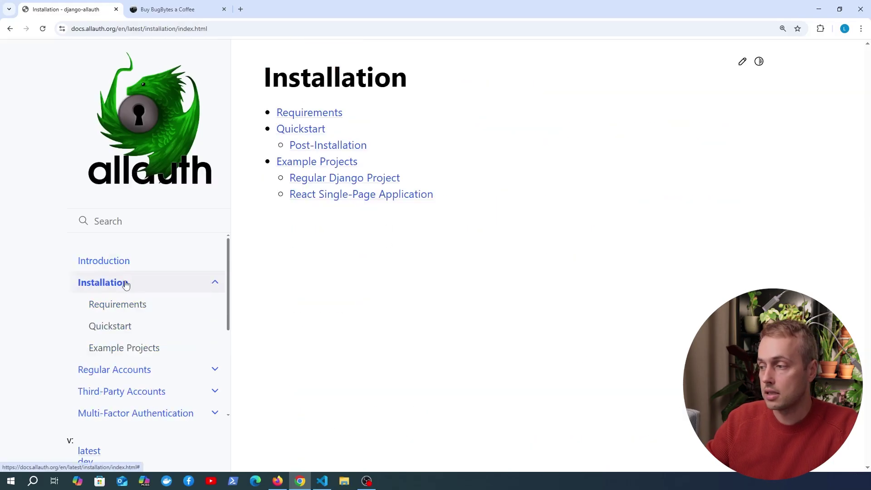
pyautogui.click(301, 129)
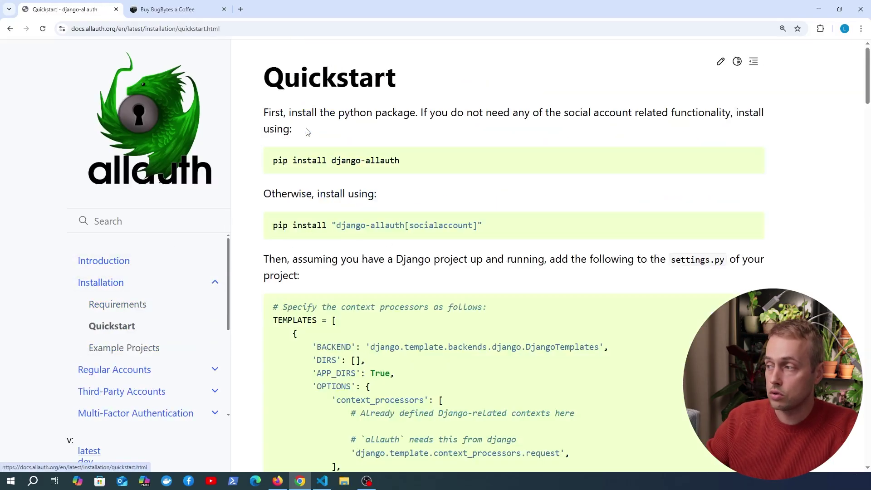
pyautogui.moveTo(399, 161); pyautogui.dragTo(336, 160)
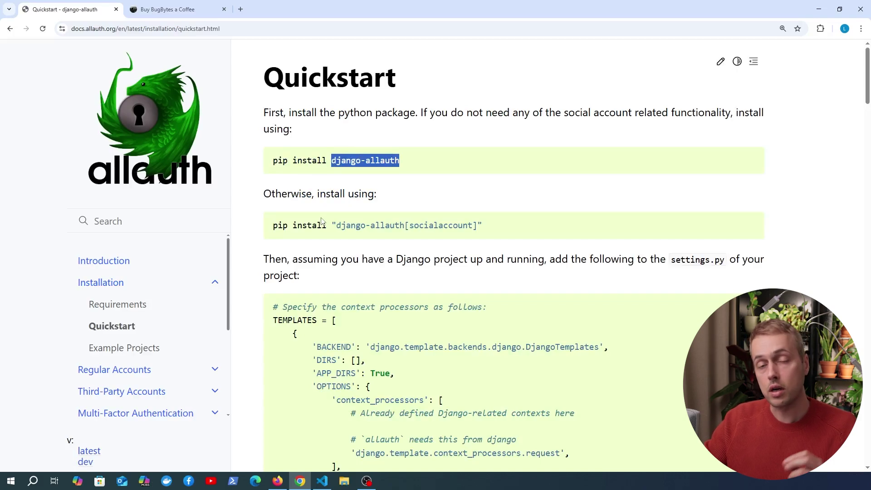
# Review views.py: the index view and the login_required secret view rendering secret.html.
pyautogui.click(322, 482)
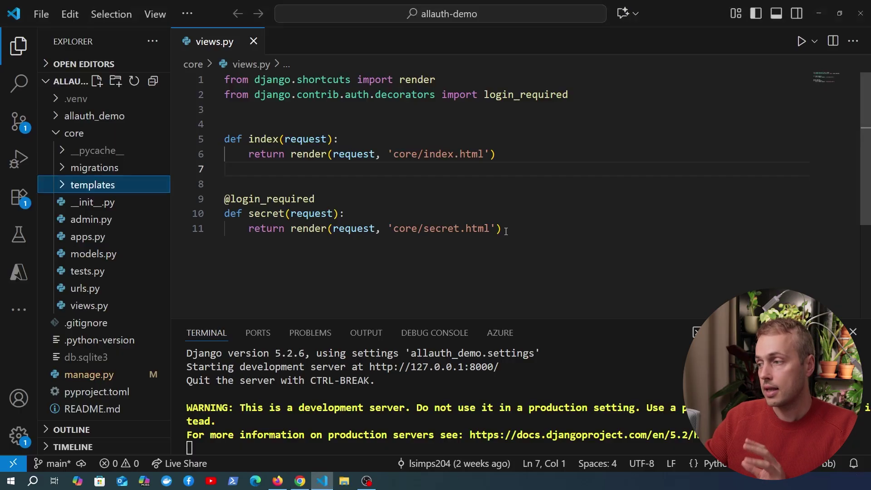
pyautogui.moveTo(503, 229)
pyautogui.mouseDown()
pyautogui.moveTo(165, 141)
pyautogui.moveTo(225, 136)
pyautogui.mouseUp()
pyautogui.doubleClick(262, 140)
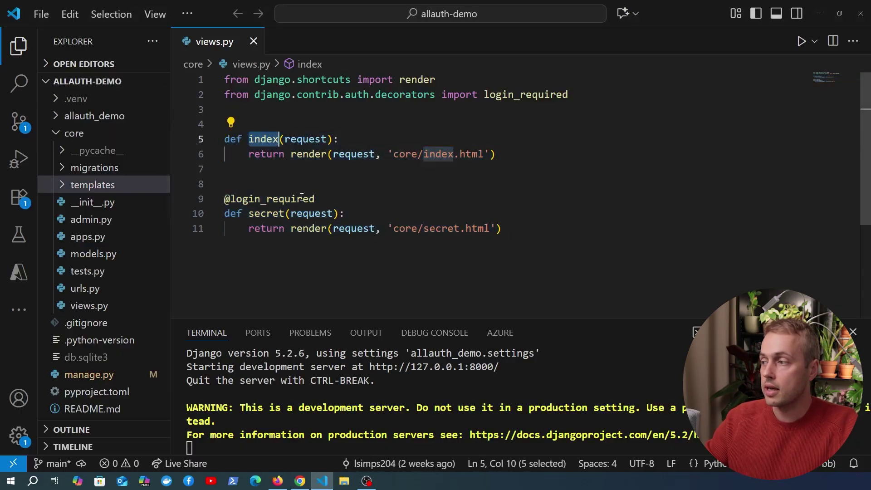
pyautogui.doubleClick(265, 213)
pyautogui.moveTo(316, 199); pyautogui.dragTo(204, 200)
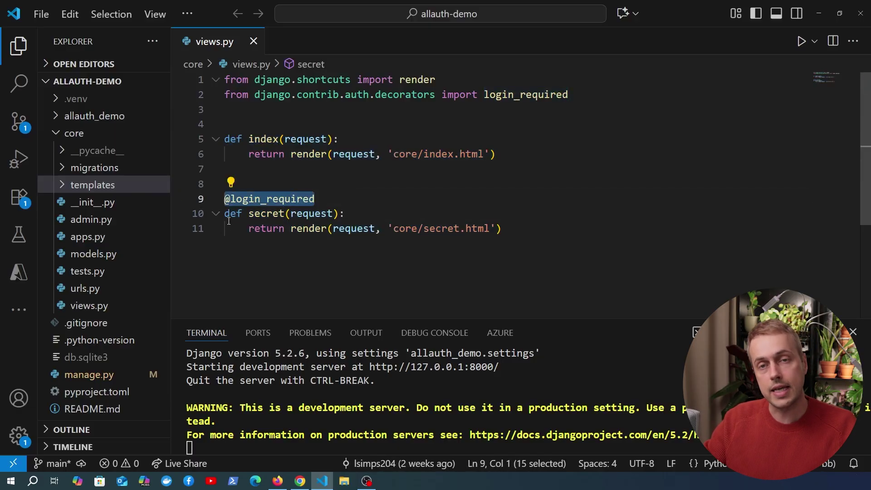
pyautogui.moveTo(266, 213)
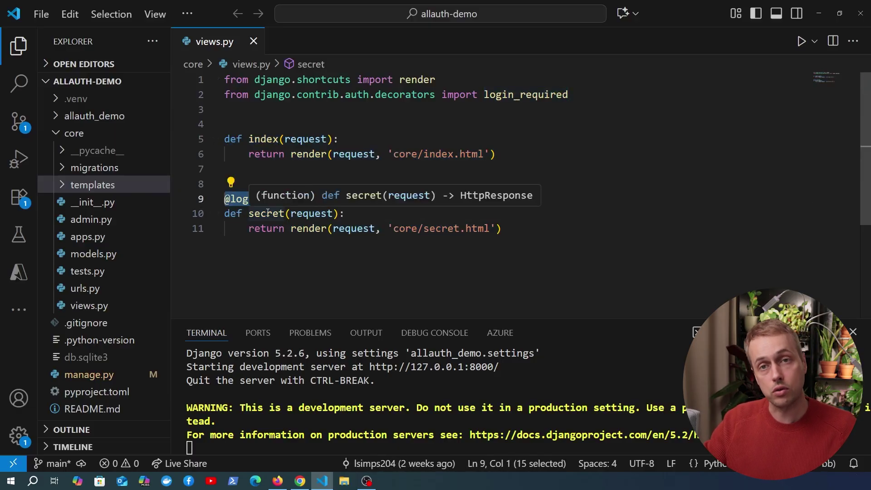
pyautogui.click(516, 233)
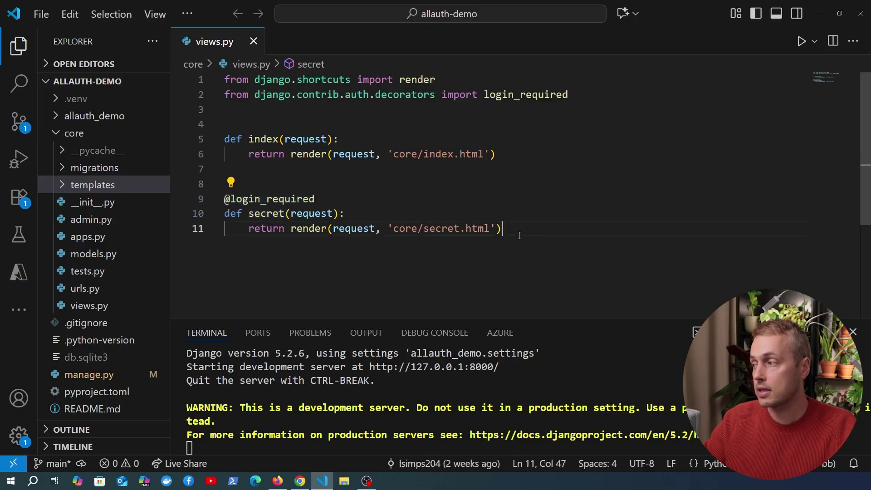
pyautogui.moveTo(505, 230); pyautogui.dragTo(383, 230)
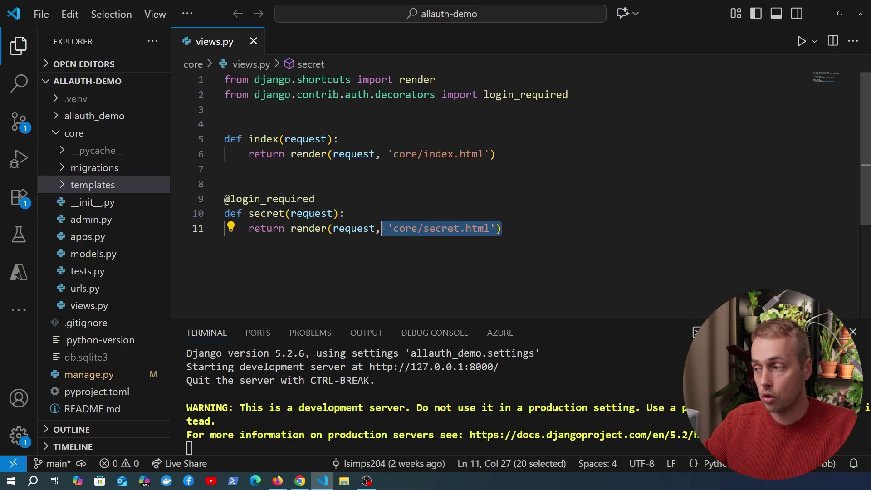
pyautogui.click(477, 169)
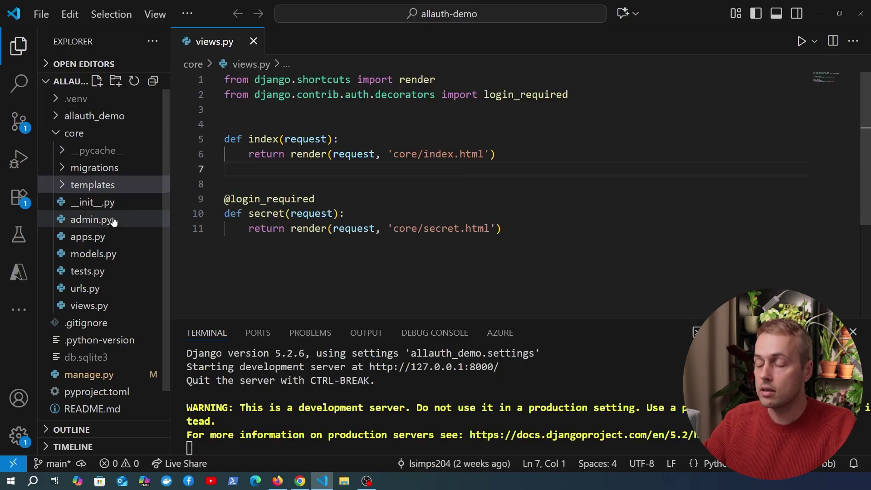
# Collapse core, view pyproject.toml's django dependency, and enlarge the terminal.
pyautogui.click(153, 81)
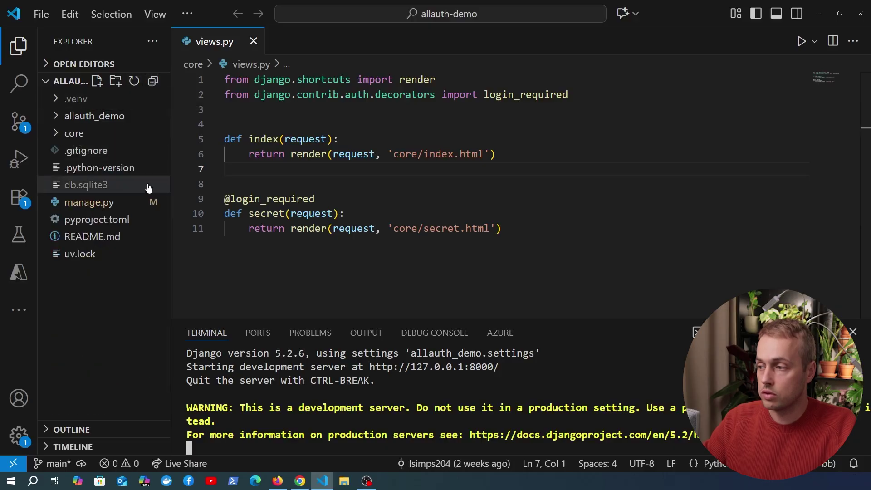
pyautogui.click(95, 219)
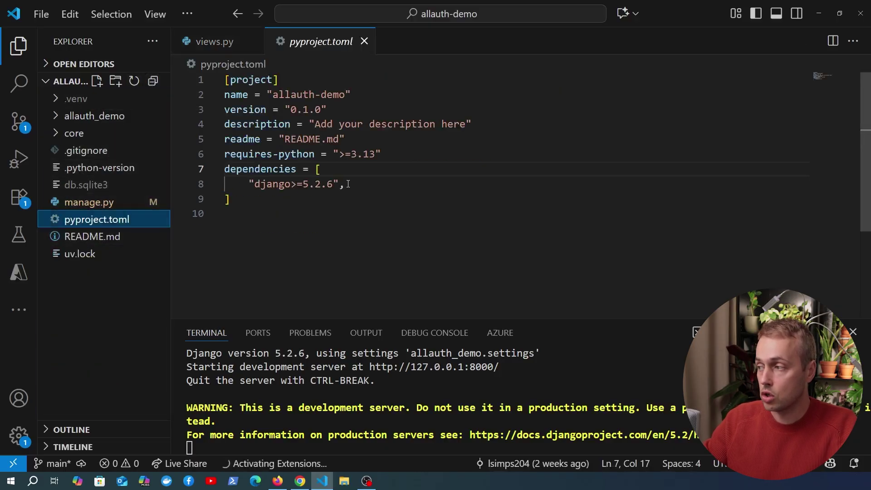
pyautogui.moveTo(345, 183); pyautogui.dragTo(254, 184)
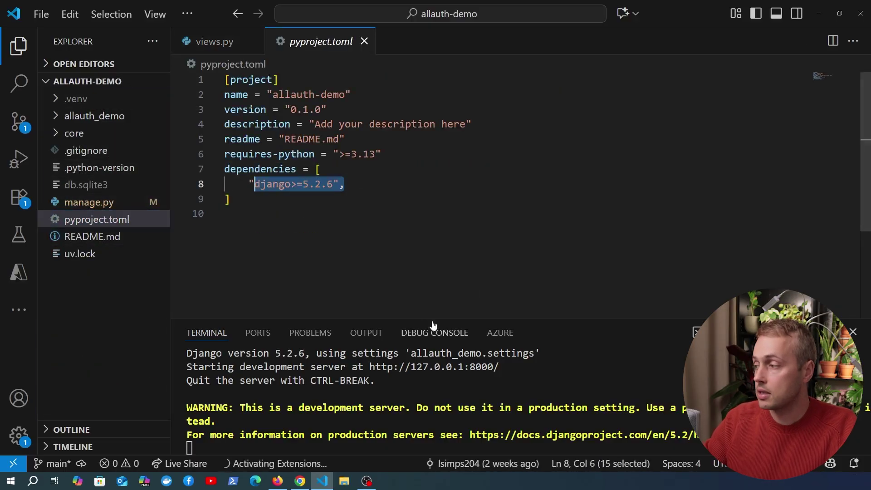
pyautogui.moveTo(421, 317); pyautogui.dragTo(420, 192)
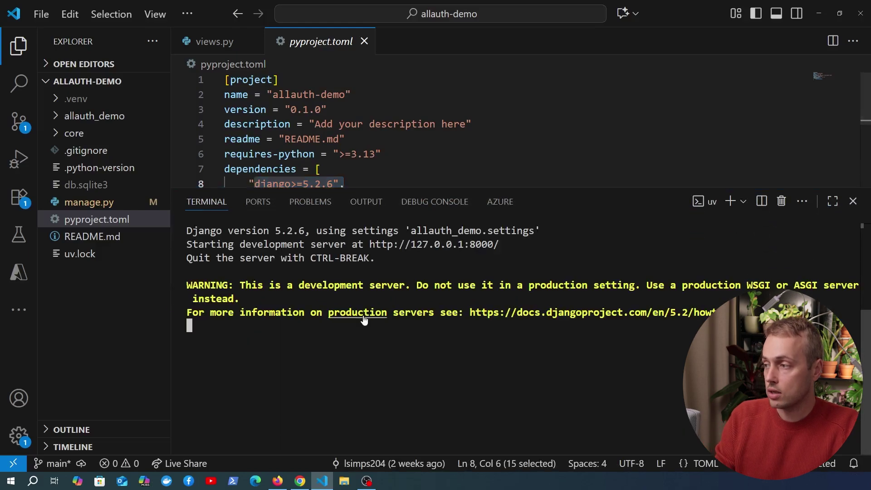
# Stop the server, clear the terminal, and add django-allauth>=65.11.2 with uv add.
pyautogui.hotkey('ctrl', 'c')
pyautogui.write('clear')
pyautogui.press('Return')
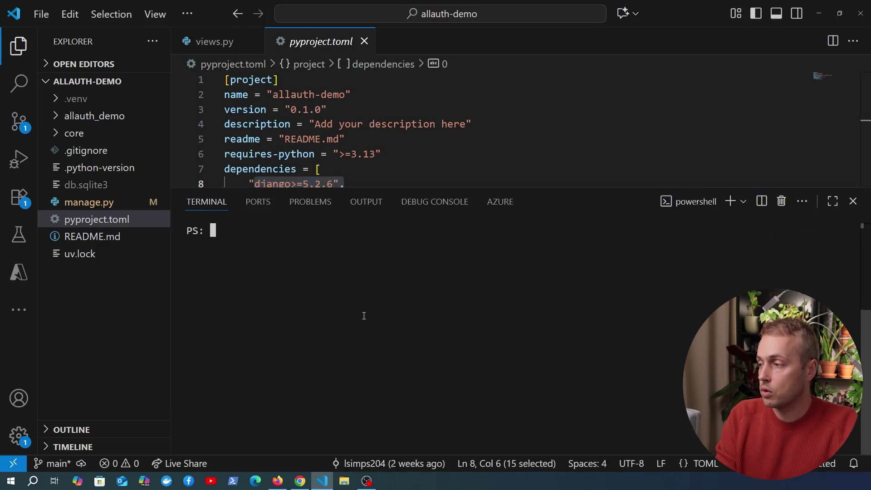
pyautogui.write('uv add ')
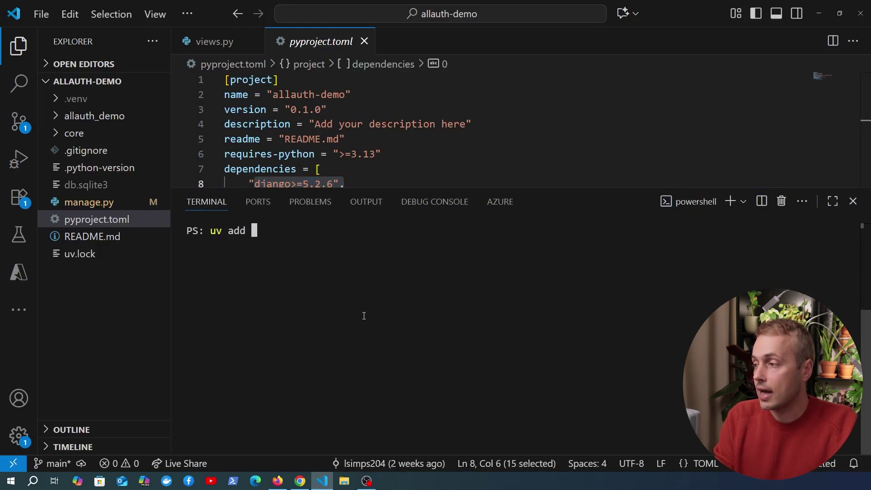
pyautogui.write('django-alla')
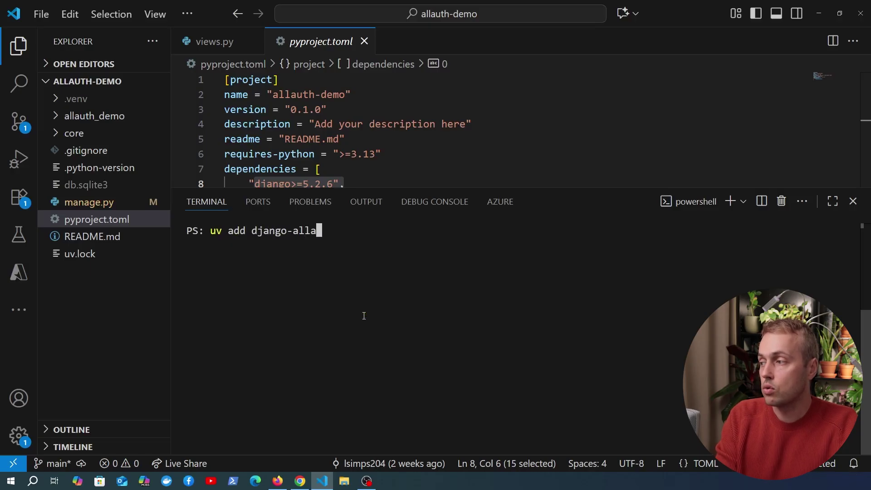
pyautogui.write('uth')
pyautogui.press('Return')
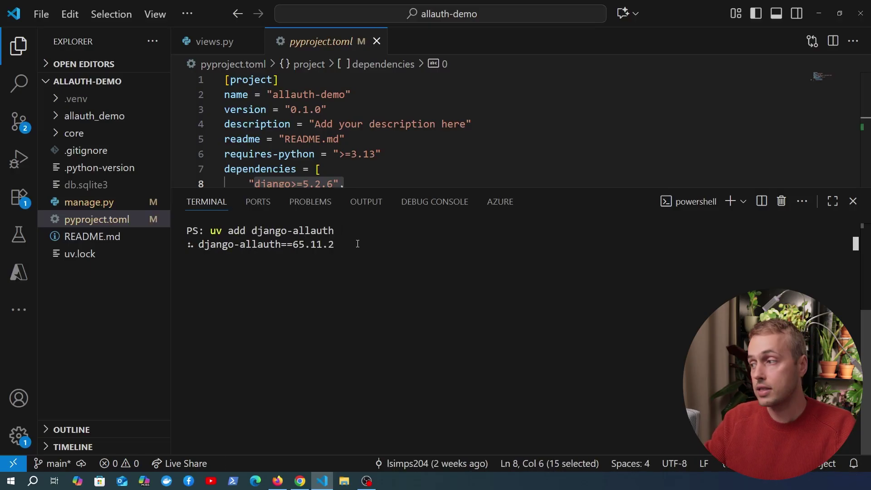
pyautogui.moveTo(368, 193); pyautogui.dragTo(367, 228)
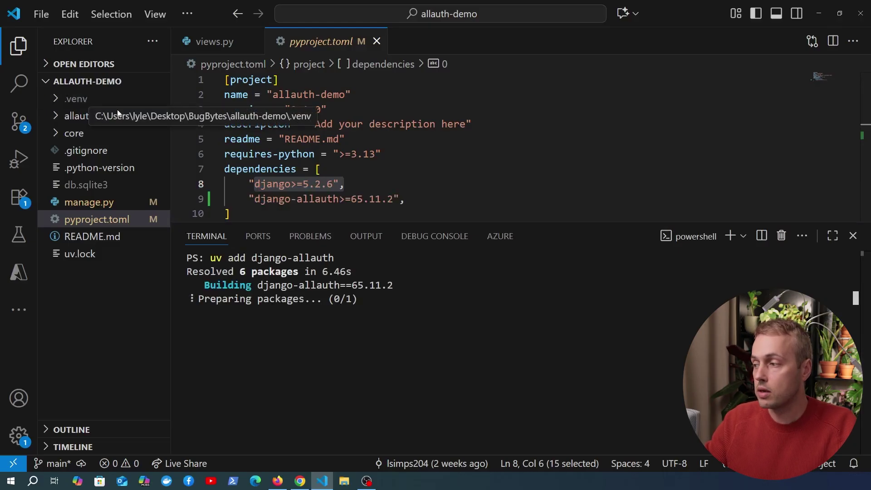
# Review the Quickstart pip install commands, including the socialaccount extra.
pyautogui.hotkey('alt', 'Tab')
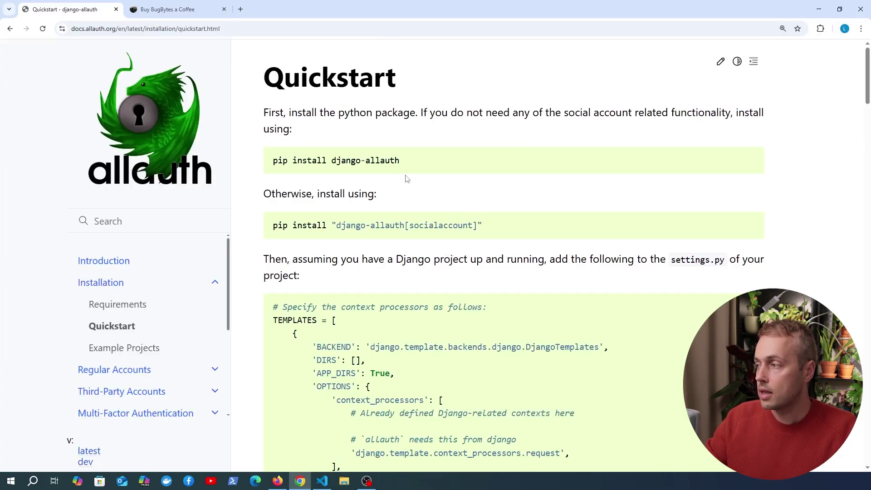
pyautogui.moveTo(401, 161); pyautogui.dragTo(332, 161)
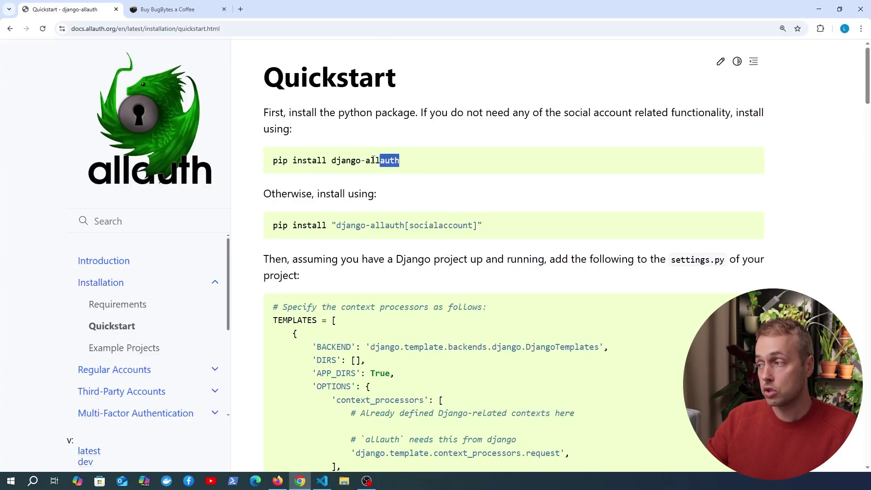
pyautogui.doubleClick(445, 226)
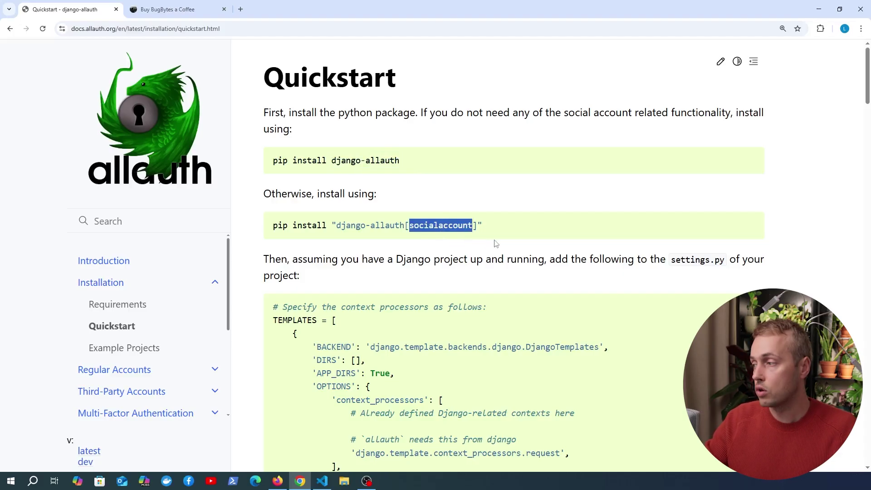
pyautogui.moveTo(486, 225); pyautogui.dragTo(333, 235)
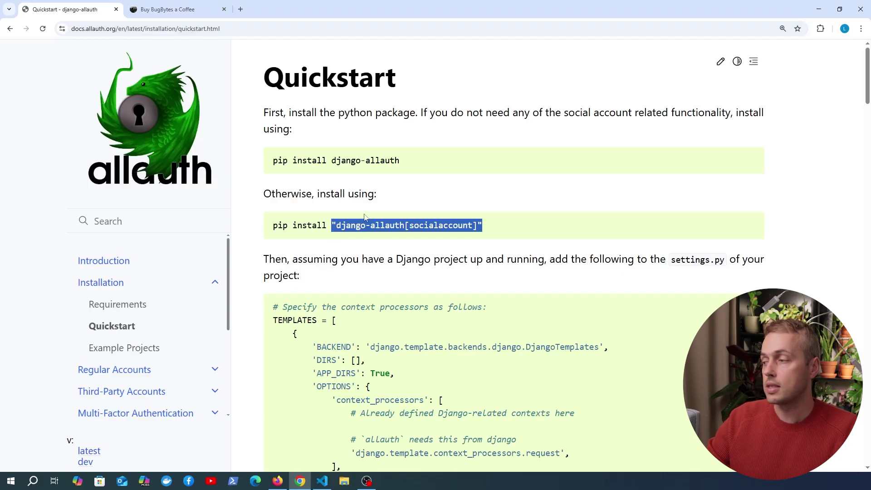
pyautogui.scroll(-2, 364, 215)
pyautogui.scroll(-1, 365, 215)
pyautogui.scroll(-2, 367, 225)
pyautogui.scroll(-2, 373, 237)
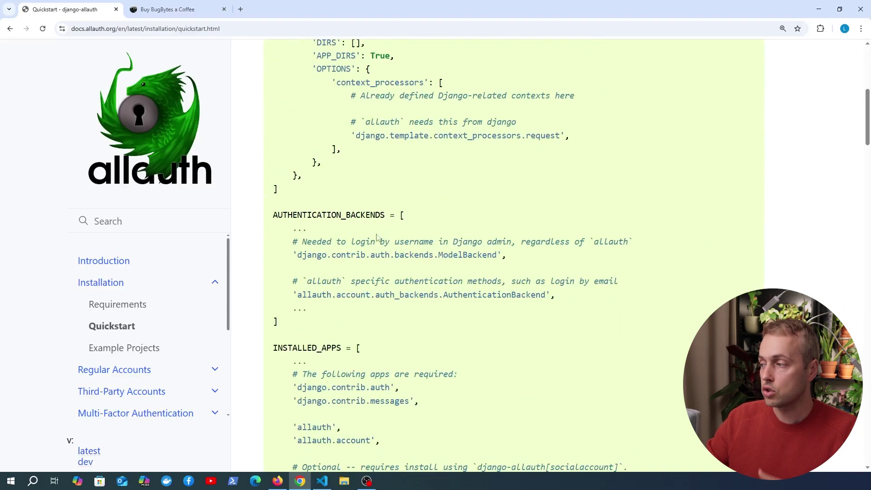
# Select the settings.py AUTHENTICATION_BACKENDS example block with allauth's AuthenticationBackend.
pyautogui.doubleClick(362, 215)
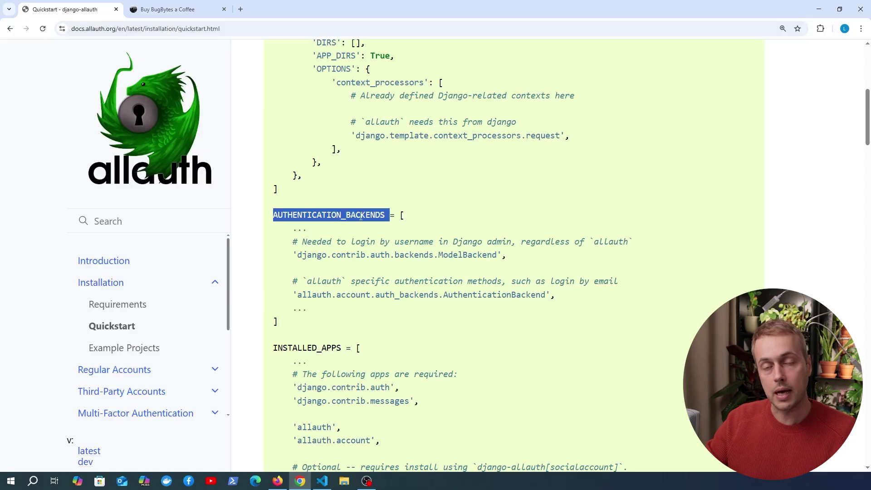
pyautogui.click(421, 246)
pyautogui.scroll(-1, 477, 246)
pyautogui.doubleClick(499, 249)
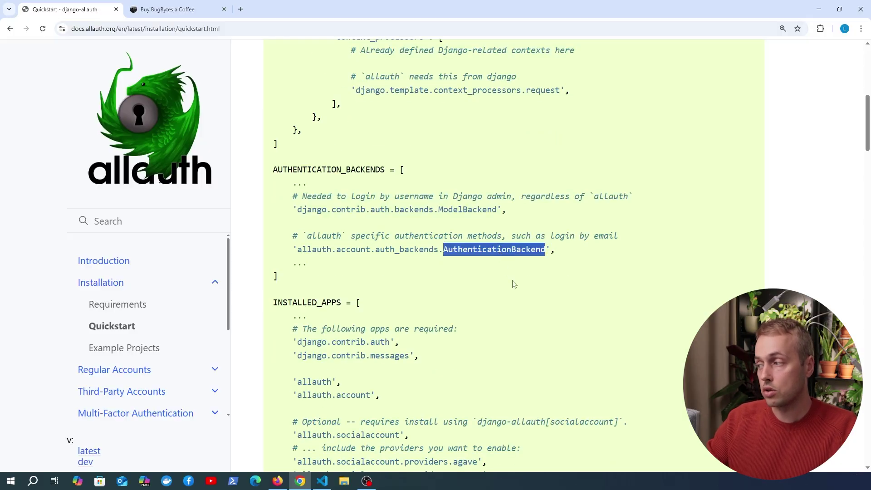
pyautogui.click(560, 252)
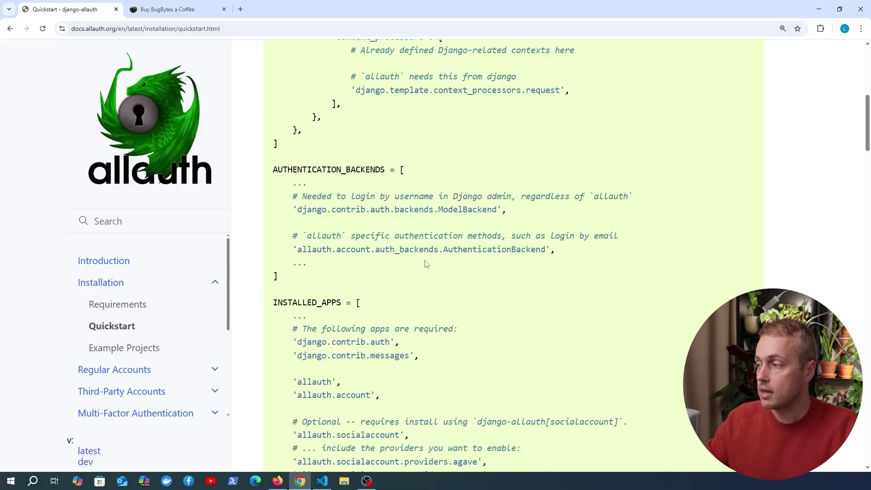
pyautogui.moveTo(279, 278); pyautogui.dragTo(268, 176)
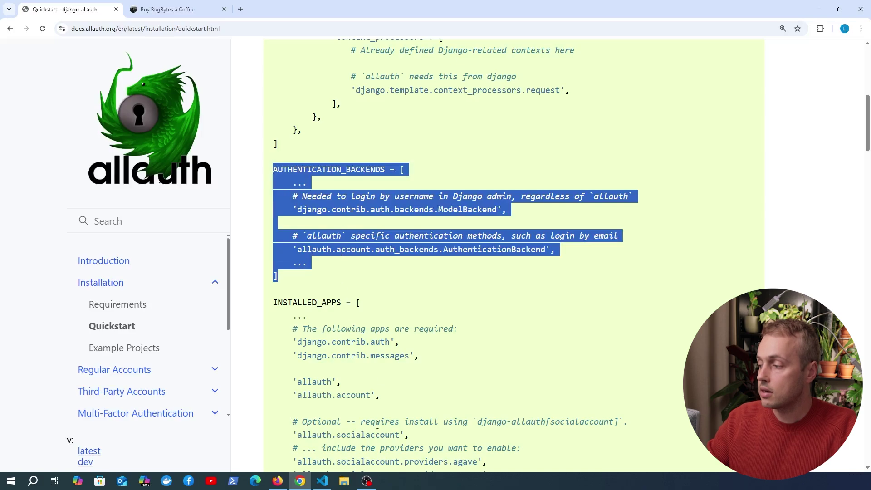
# Paste the AUTHENTICATION_BACKENDS block at the end of settings.py, remove the '...' lines, and save.
pyautogui.click(325, 483)
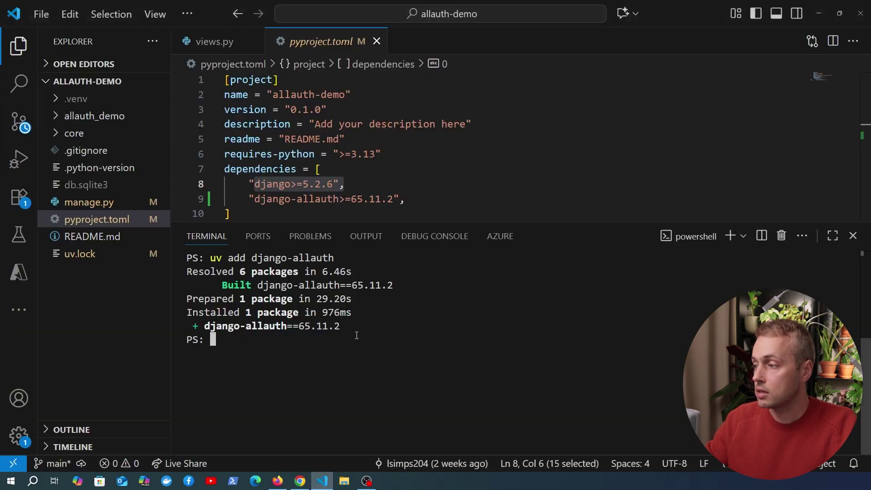
pyautogui.click(350, 185)
pyautogui.hotkey('ctrl', 'p')
pyautogui.write('set')
pyautogui.press('Return')
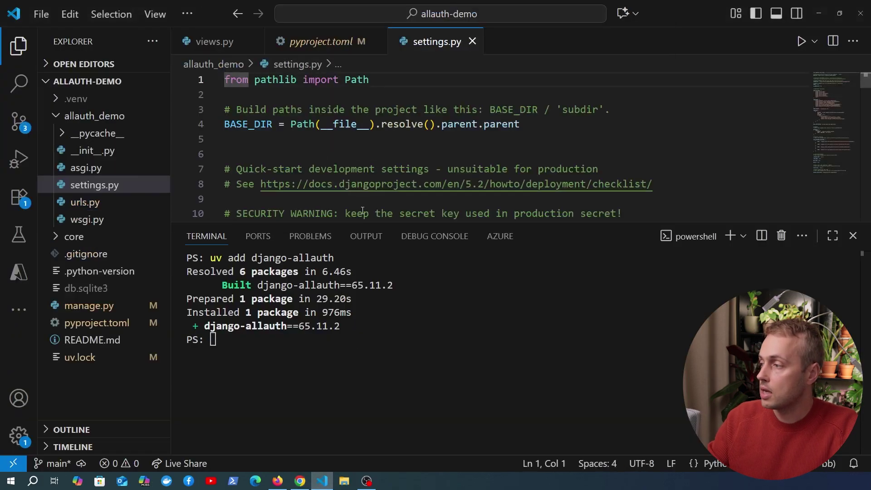
pyautogui.moveTo(356, 223); pyautogui.dragTo(356, 368)
pyautogui.scroll(-3, 375, 210)
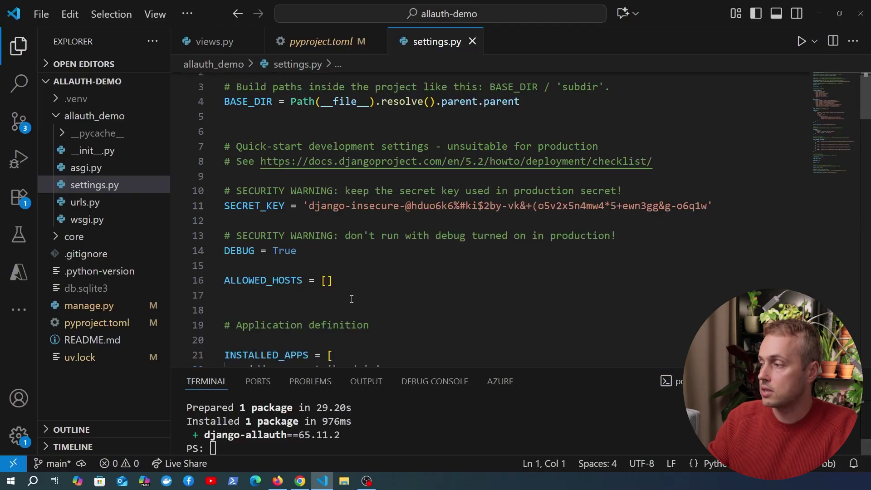
pyautogui.scroll(-4, 375, 209)
pyautogui.scroll(-4, 374, 210)
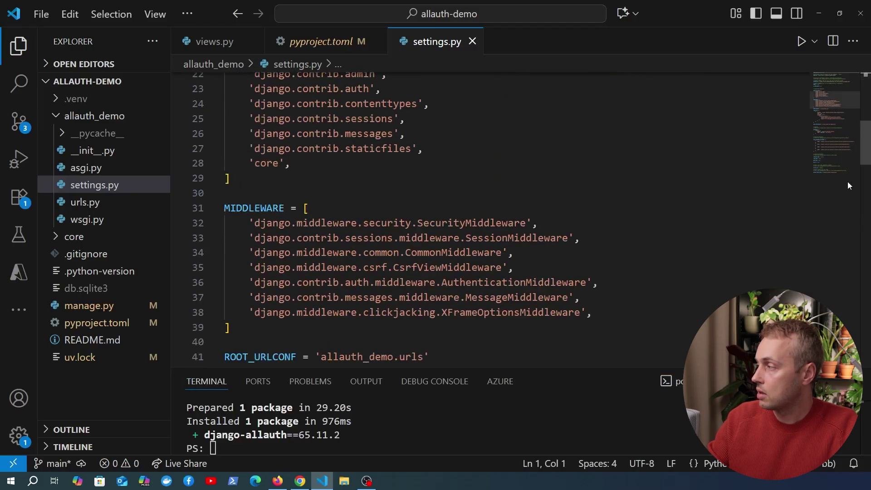
pyautogui.hotkey('ctrl', 'End')
pyautogui.press('Return')
pyautogui.hotkey('ctrl', 'v')
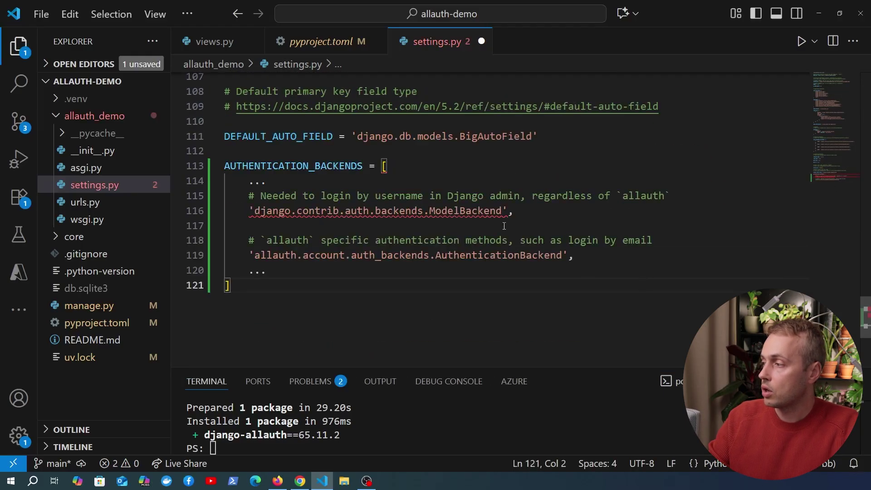
pyautogui.click(269, 181)
pyautogui.hotkey('ctrl', 'shift', 'k')
pyautogui.hotkey('ctrl', 'shift', 'k')
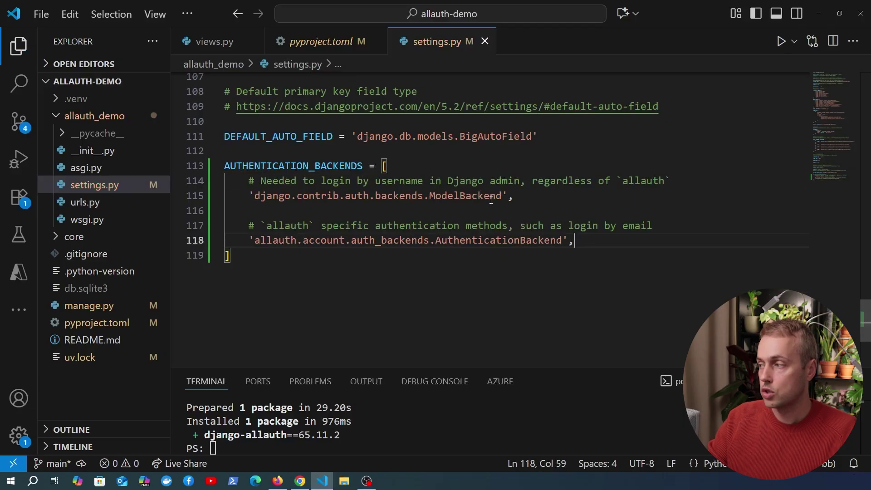
pyautogui.hotkey('ctrl', 's')
# Review ModelBackend and allauth's AuthenticationBackend in the pasted block.
pyautogui.moveTo(513, 196)
pyautogui.mouseDown()
pyautogui.moveTo(419, 196)
pyautogui.moveTo(431, 195)
pyautogui.mouseUp()
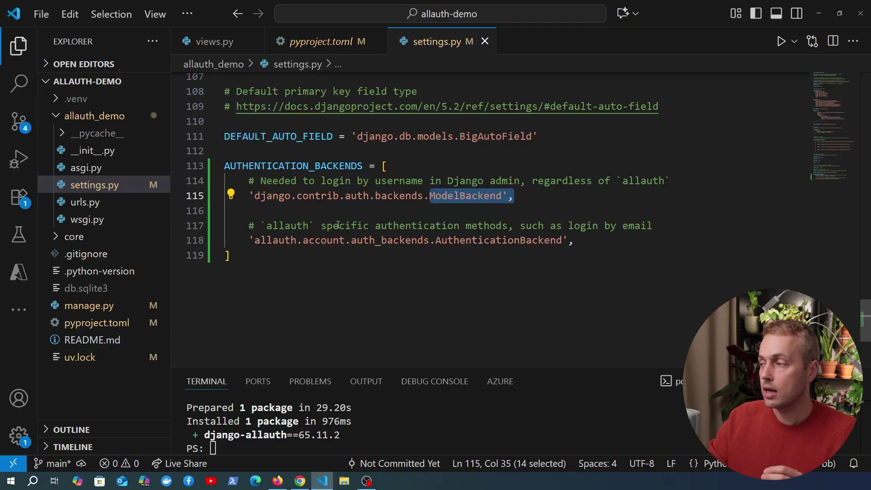
pyautogui.moveTo(321, 225); pyautogui.dragTo(503, 226)
pyautogui.doubleClick(505, 240)
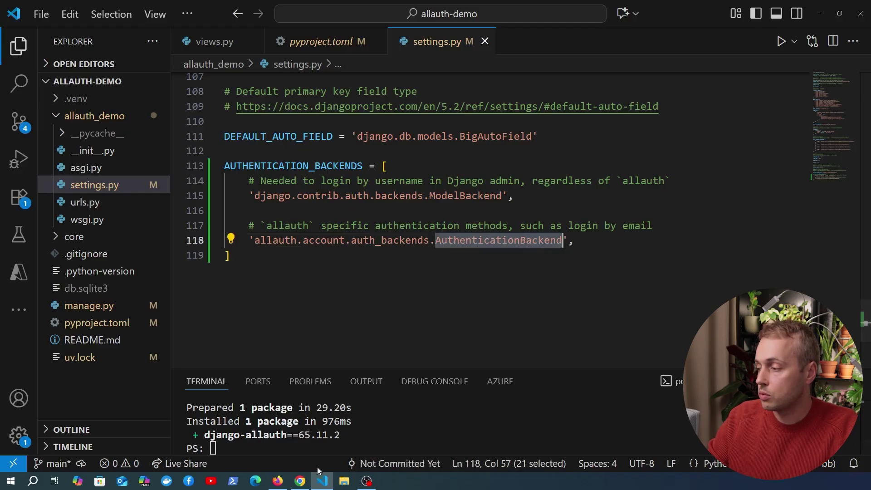
pyautogui.click(300, 482)
# Review the INSTALLED_APPS example and its required allauth and allauth.account entries.
pyautogui.tripleClick(348, 174)
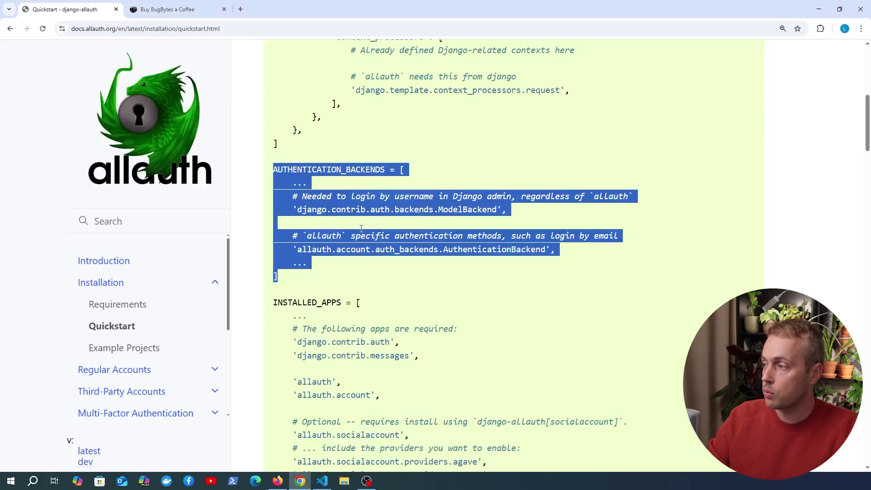
pyautogui.doubleClick(349, 170)
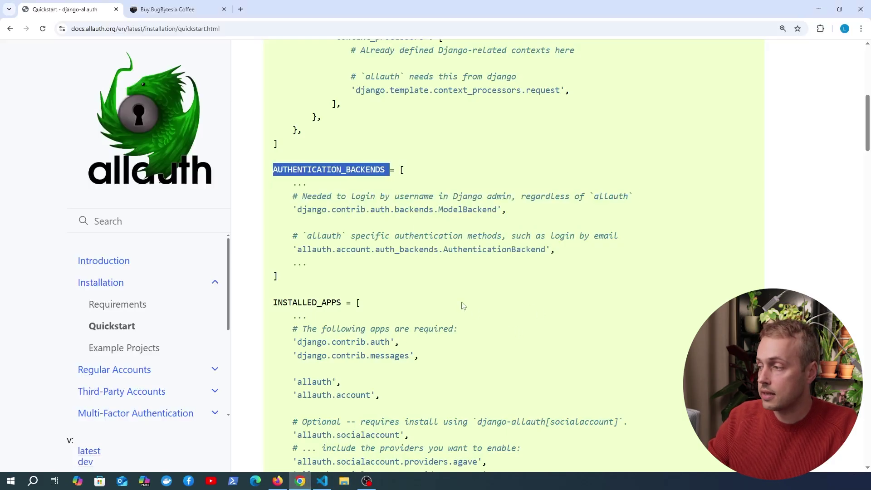
pyautogui.scroll(-2, 462, 306)
pyautogui.scroll(-1, 409, 239)
pyautogui.doubleClick(327, 123)
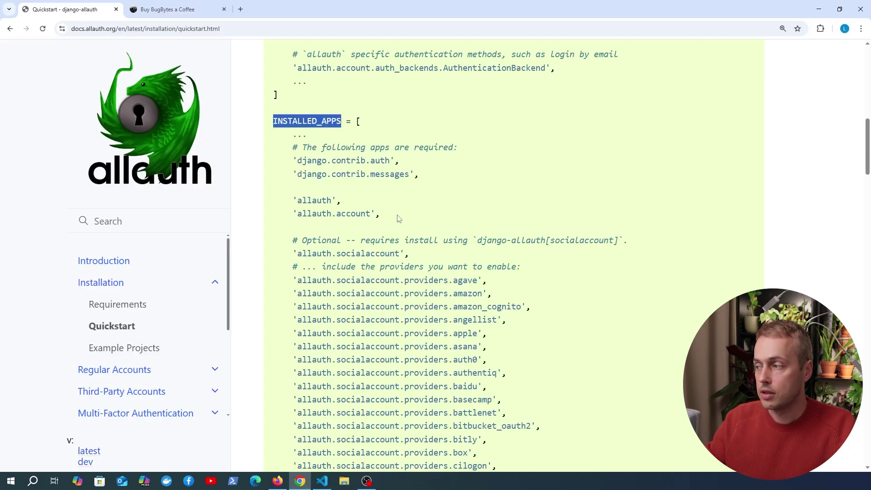
pyautogui.moveTo(398, 218); pyautogui.dragTo(238, 207)
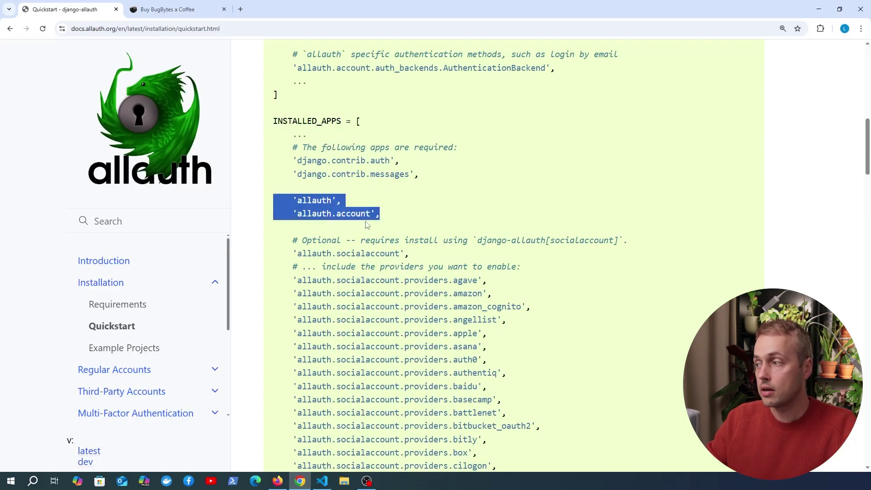
pyautogui.doubleClick(316, 200)
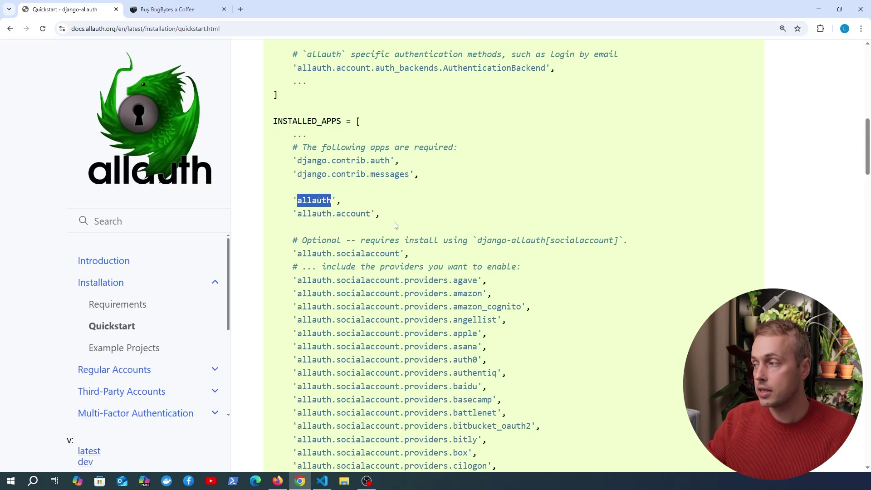
pyautogui.moveTo(381, 214); pyautogui.dragTo(293, 214)
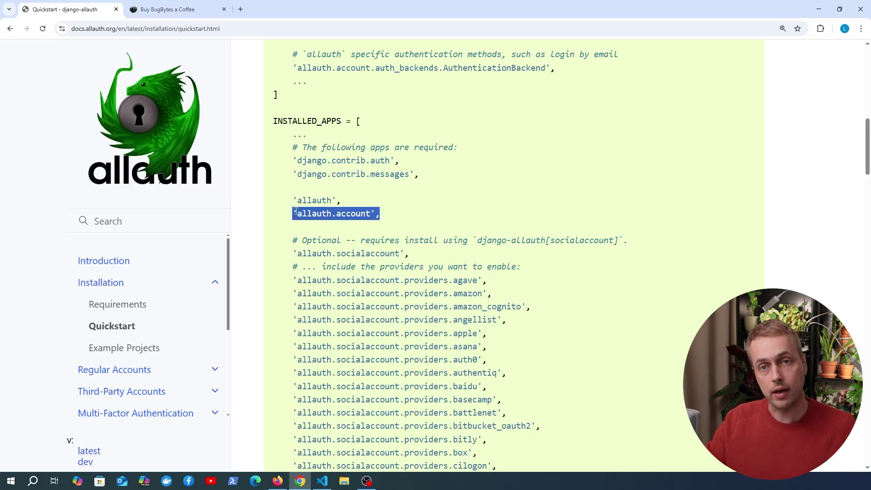
pyautogui.click(400, 216)
pyautogui.scroll(-2, 412, 211)
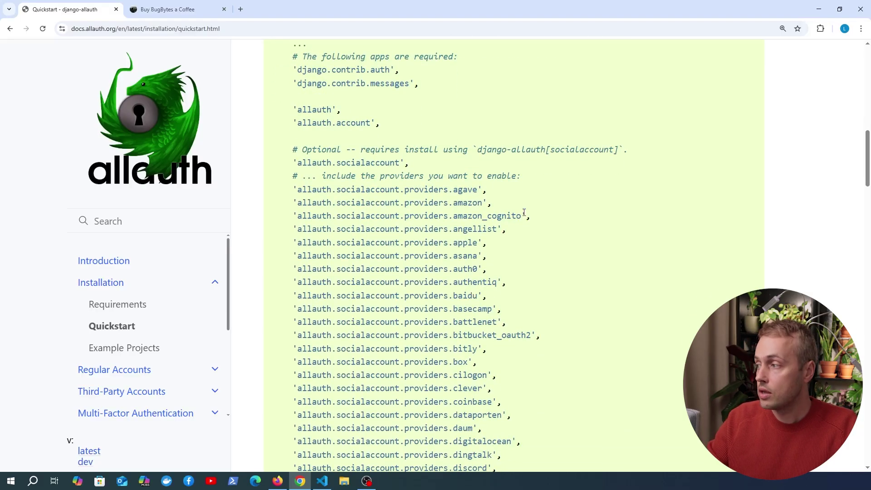
# Browse the Amazon and auth0 provider entries, then select the allauth and allauth.account lines.
pyautogui.moveTo(493, 203); pyautogui.dragTo(302, 203)
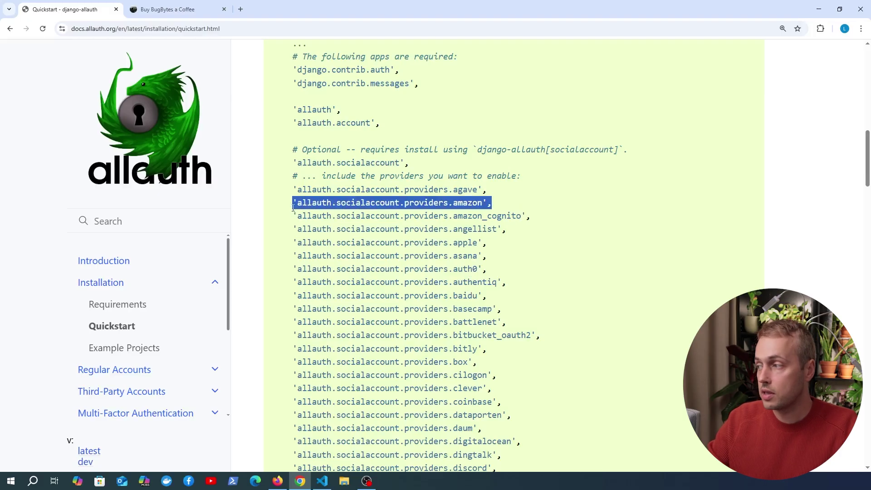
pyautogui.scroll(-1, 504, 265)
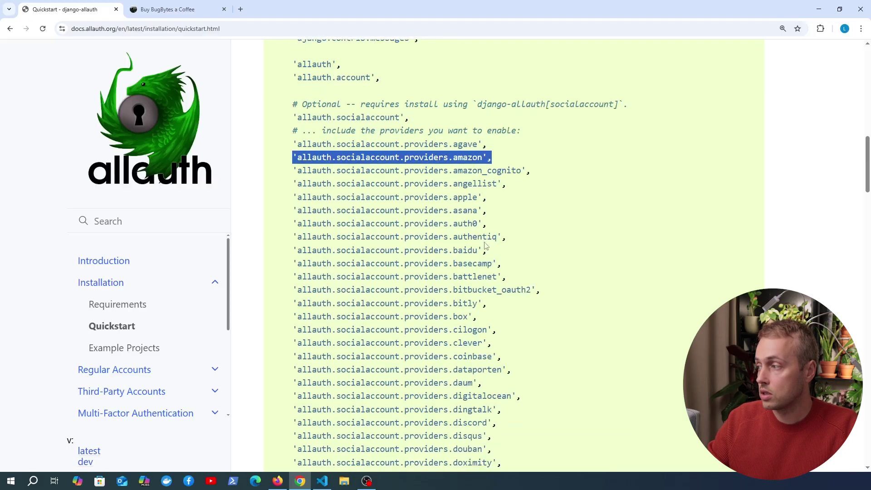
pyautogui.doubleClick(465, 223)
pyautogui.scroll(-1, 490, 254)
pyautogui.scroll(-2, 491, 253)
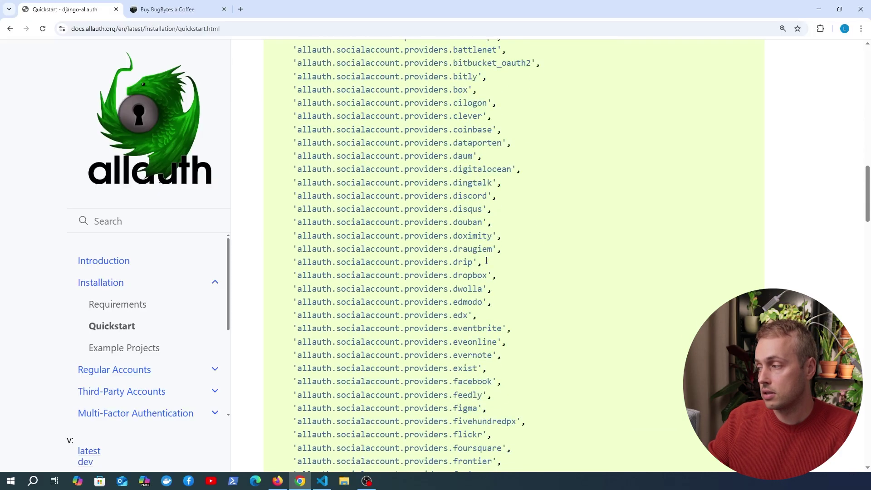
pyautogui.scroll(-1, 492, 246)
pyautogui.scroll(2, 491, 247)
pyautogui.scroll(3, 442, 218)
pyautogui.scroll(1, 409, 190)
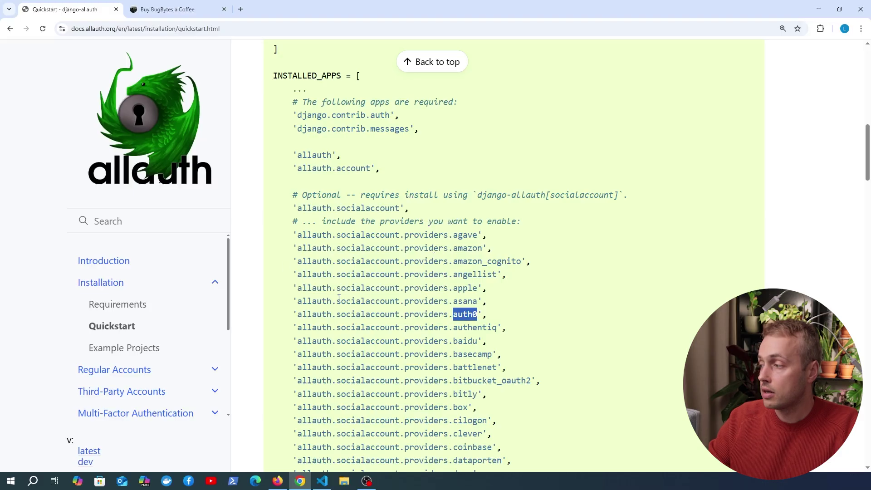
pyautogui.scroll(-3, 471, 306)
pyautogui.scroll(4, 424, 252)
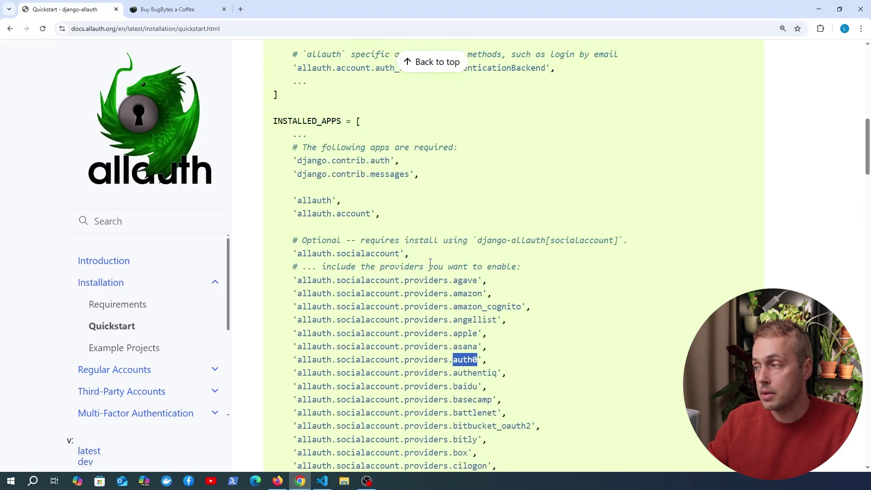
pyautogui.moveTo(382, 215); pyautogui.dragTo(259, 196)
pyautogui.hotkey('ctrl', 'c')
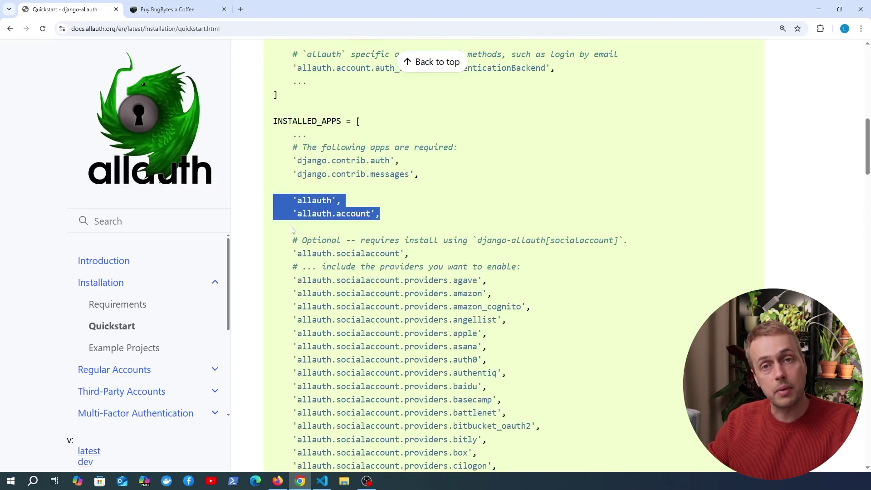
pyautogui.click(322, 482)
# Paste allauth and allauth.account into INSTALLED_APPS after 'core'.
pyautogui.click(822, 100)
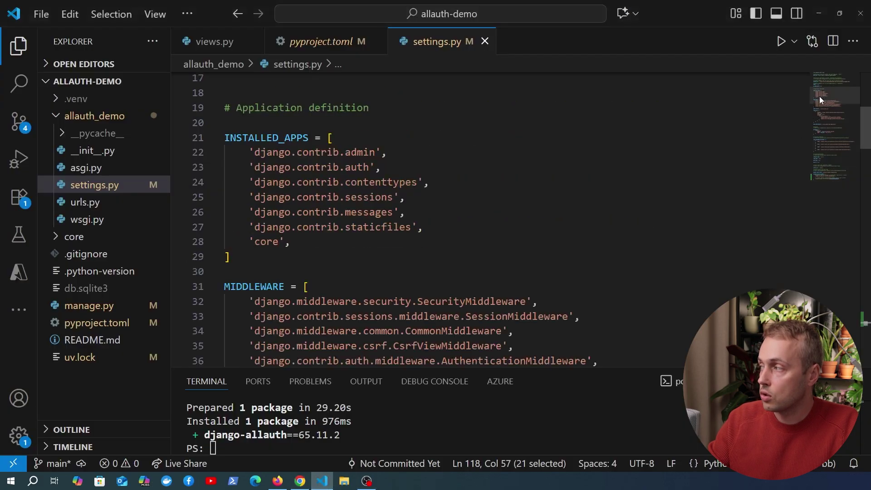
pyautogui.doubleClick(267, 137)
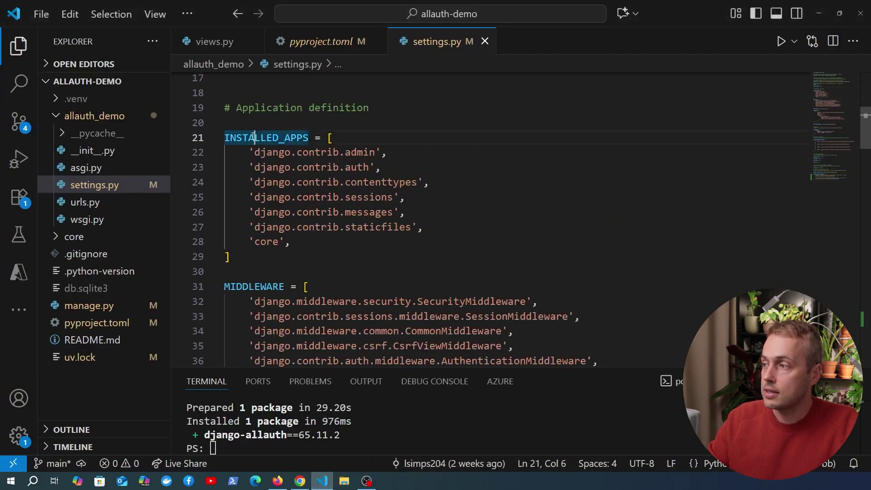
pyautogui.click(295, 241)
pyautogui.press('Return')
pyautogui.hotkey('ctrl', 'v')
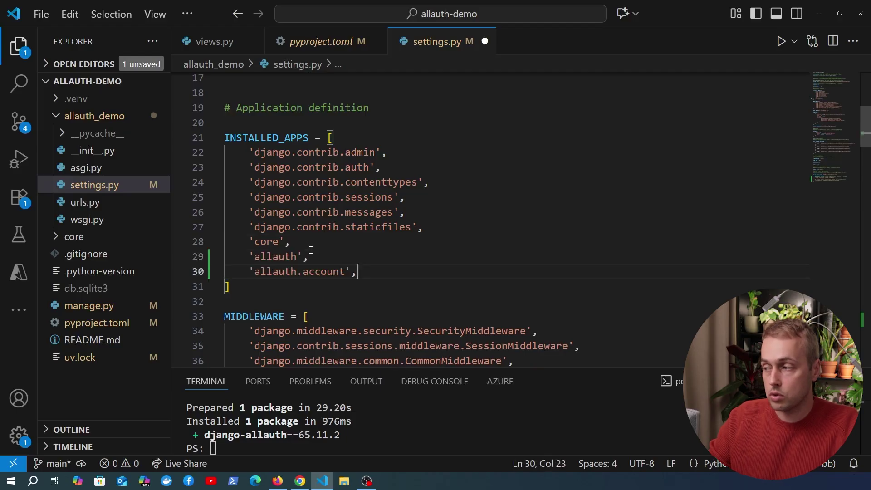
# Copy allauth's AccountMiddleware from the docs and add it after XFrameOptionsMiddleware.
pyautogui.click(300, 481)
pyautogui.moveTo(522, 249); pyautogui.dragTo(300, 249)
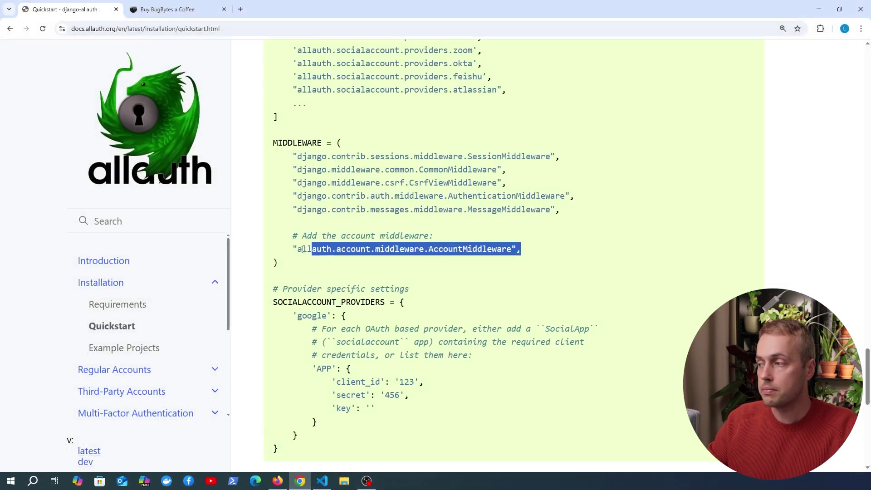
pyautogui.hotkey('ctrl', 'c')
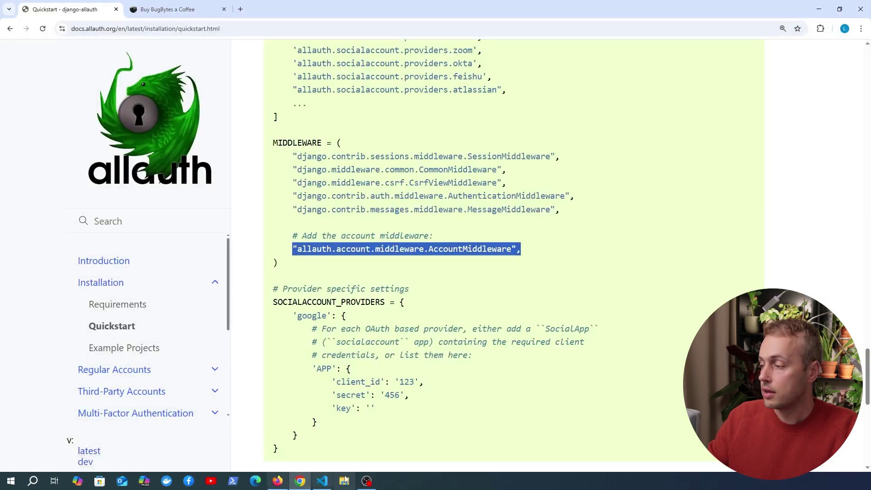
pyautogui.click(323, 481)
pyautogui.scroll(-2, 316, 199)
pyautogui.scroll(-1, 317, 200)
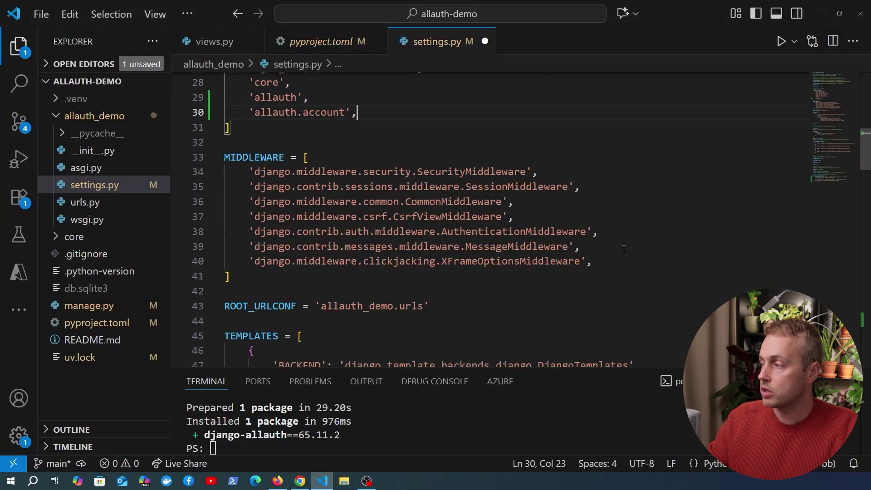
pyautogui.click(596, 262)
pyautogui.press('Return')
pyautogui.hotkey('ctrl', 'v')
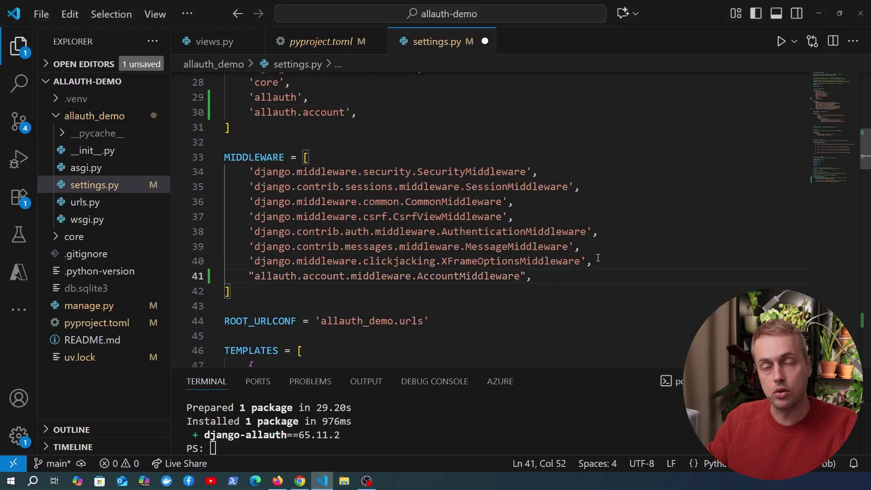
pyautogui.click(300, 482)
pyautogui.scroll(-2, 409, 238)
# Move past SOCIALACCOUNT_PROVIDERS and select the path('accounts/', include('allauth.urls')) line.
pyautogui.doubleClick(329, 166)
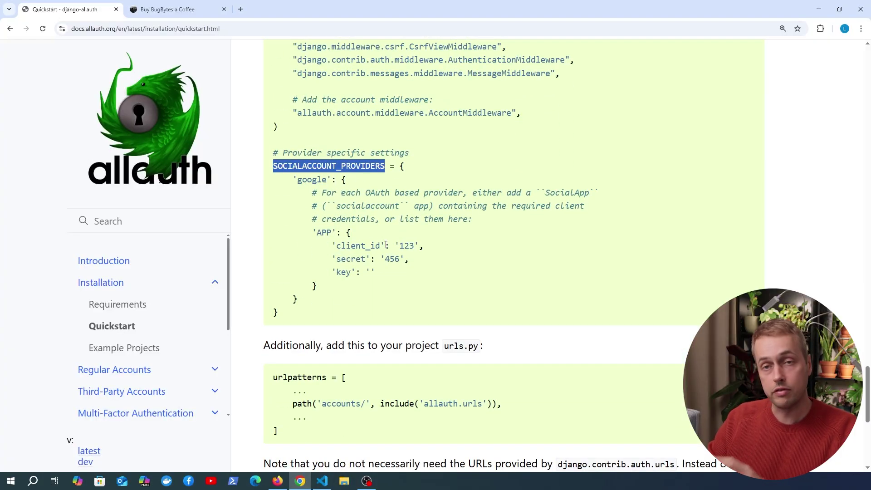
pyautogui.doubleClick(342, 166)
pyautogui.scroll(-3, 417, 220)
pyautogui.scroll(-3, 381, 204)
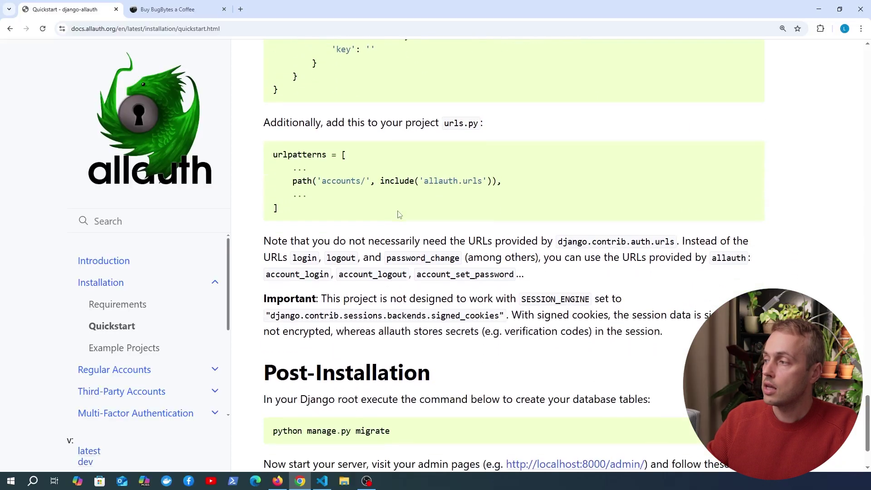
pyautogui.doubleClick(436, 177)
pyautogui.doubleClick(473, 177)
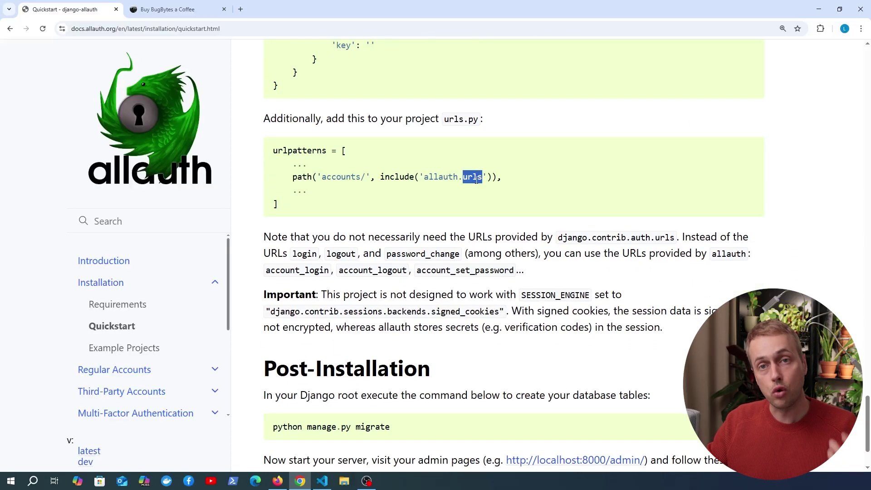
pyautogui.moveTo(528, 179); pyautogui.dragTo(292, 176)
# Copy the accounts/ route and paste it into urls.py after line 6.
pyautogui.hotkey('ctrl', 'c')
pyautogui.click(322, 481)
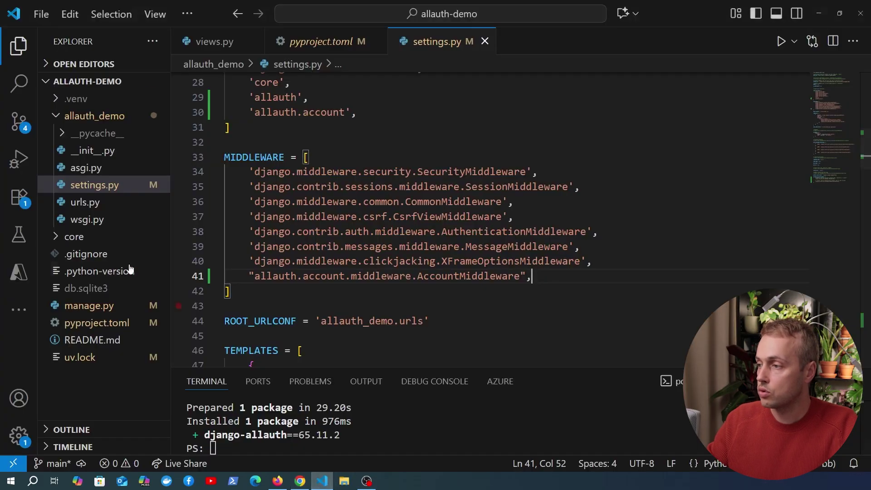
pyautogui.click(84, 202)
pyautogui.click(449, 154)
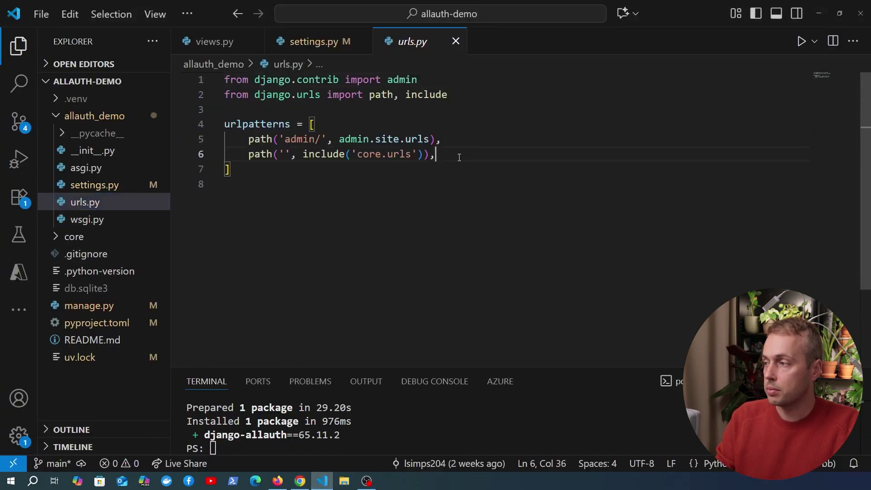
pyautogui.press('Return')
pyautogui.hotkey('ctrl', 'v')
pyautogui.hotkey('ctrl', 's')
# Move the accounts/ route above the core route and save urls.py.
pyautogui.hotkey('alt', 'Up')
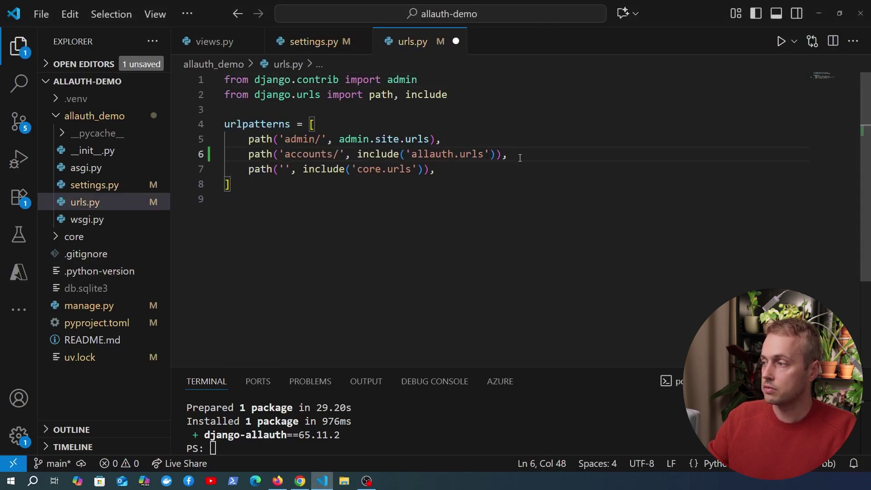
pyautogui.click(286, 168)
pyautogui.doubleClick(286, 169)
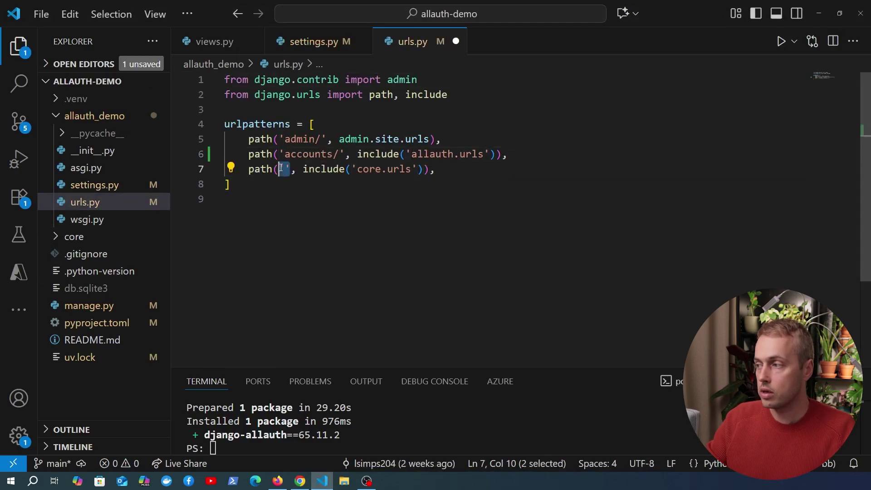
pyautogui.click(353, 139)
pyautogui.hotkey('ctrl', 's')
pyautogui.click(507, 154)
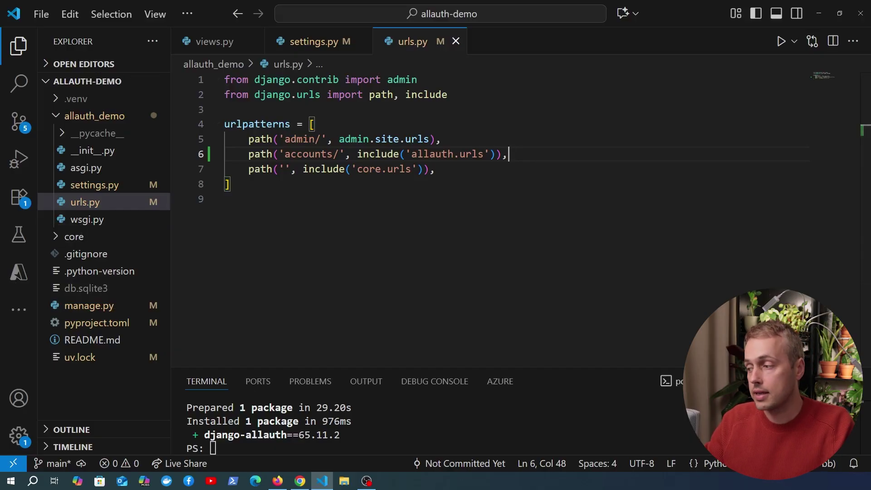
# Enlarge and clear the terminal, rerun uv run python manage.py runserver, and view localhost:8000.
pyautogui.moveTo(339, 374); pyautogui.dragTo(340, 251)
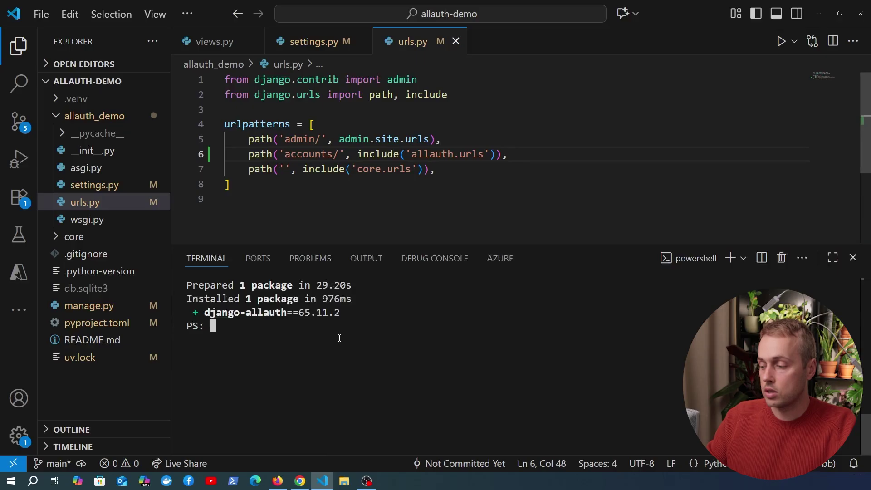
pyautogui.write('clear')
pyautogui.press('Return')
pyautogui.hotkey('ctrl', 'r')
pyautogui.write('ur')
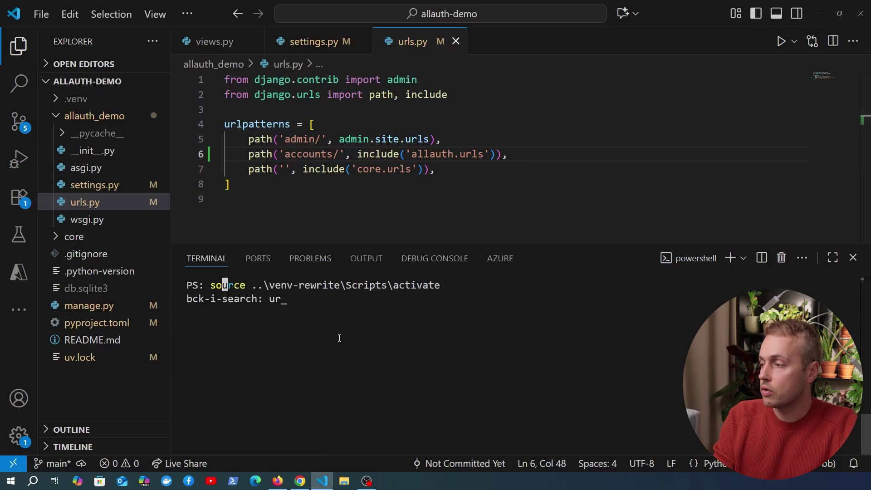
pyautogui.press('BackSpace')
pyautogui.press('BackSpace')
pyautogui.write('runser')
pyautogui.press('Return')
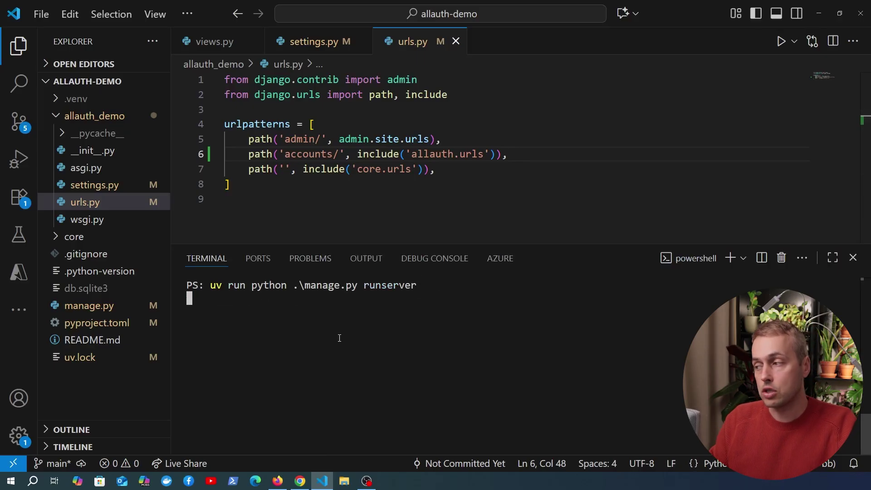
pyautogui.hotkey('alt', 'Tab')
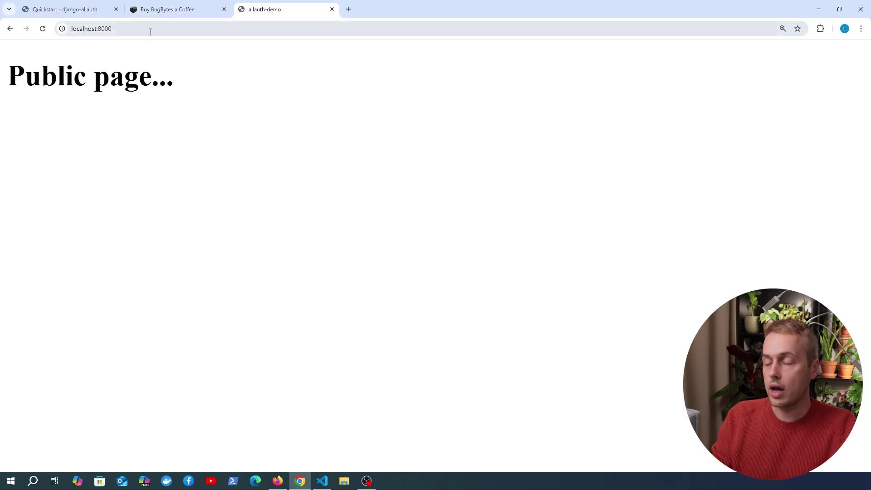
# Visit localhost:8000/secret, get redirected to Sign In, and go to the Sign Up page.
pyautogui.click(150, 28)
pyautogui.press('End')
pyautogui.write('/sec')
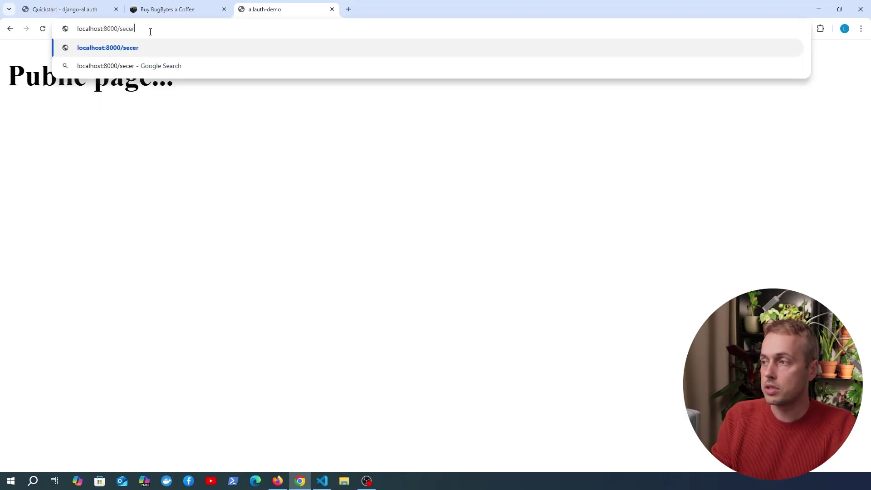
pyautogui.press('Return')
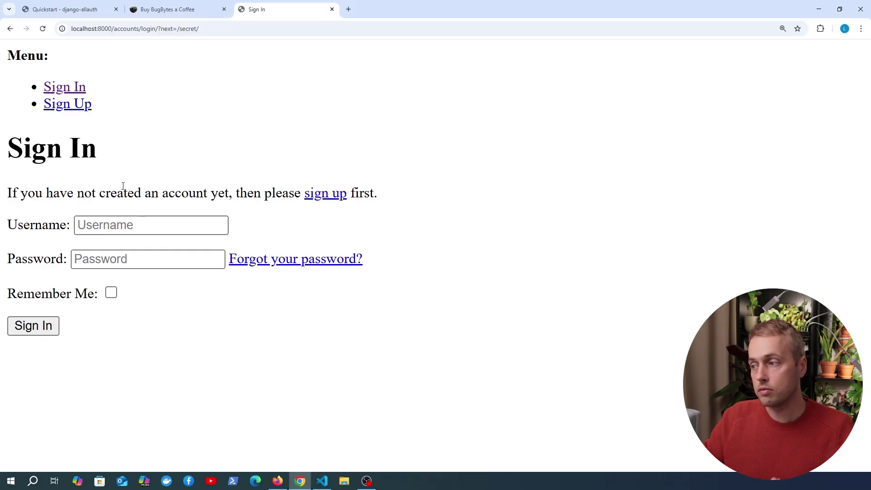
pyautogui.click(68, 103)
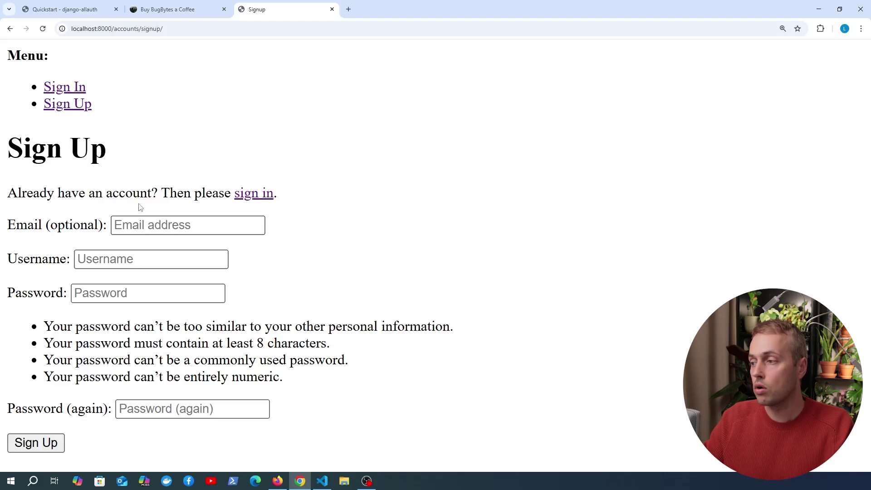
pyautogui.click(322, 481)
pyautogui.moveTo(436, 168); pyautogui.dragTo(302, 169)
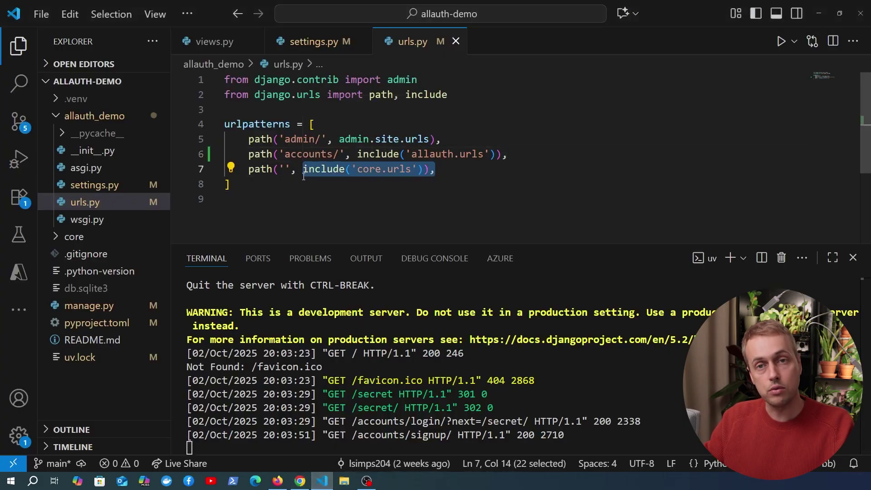
pyautogui.click(300, 481)
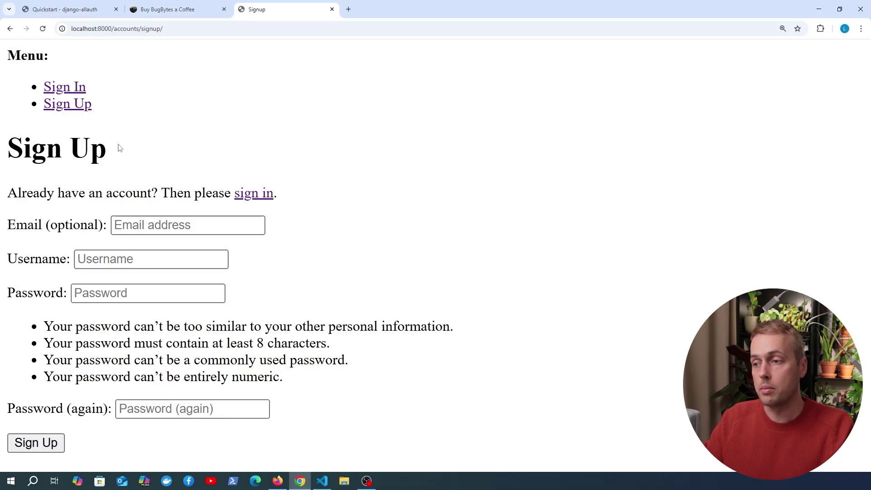
# Copy 'python manage.py migrate' from the Post-Installation docs and return to VS Code.
pyautogui.click(68, 9)
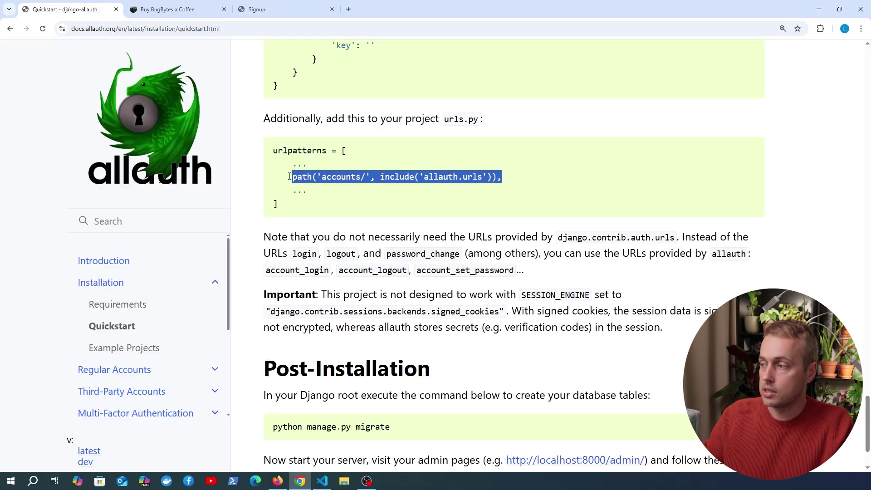
pyautogui.scroll(-3, 393, 237)
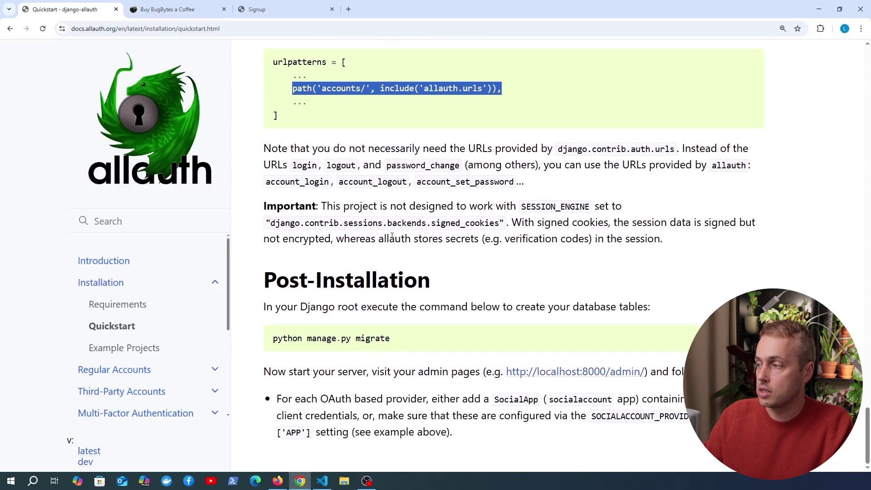
pyautogui.click(397, 341)
pyautogui.moveTo(390, 340); pyautogui.dragTo(275, 339)
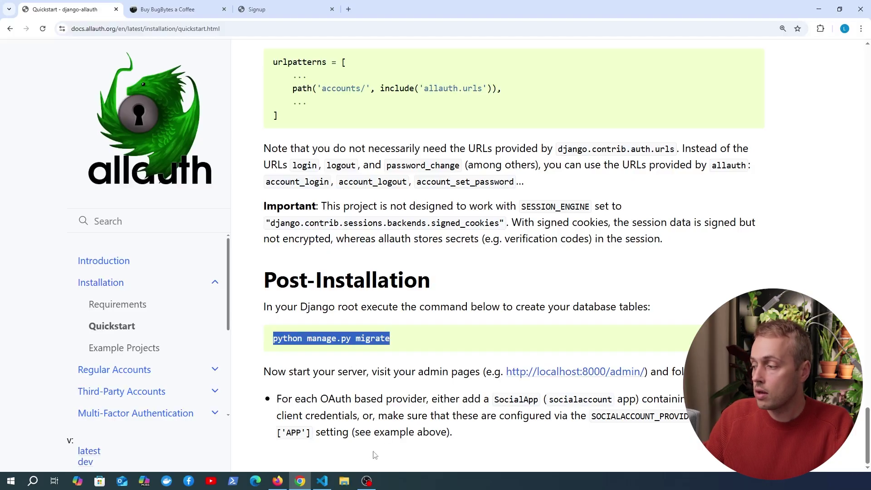
pyautogui.click(322, 481)
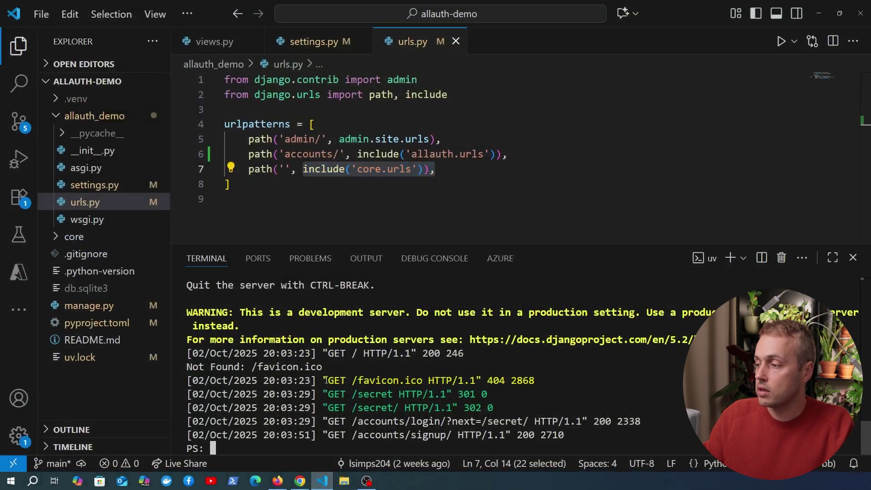
# Stop the dev server, run 'uv run python manage.py migrate', and clear the terminal.
pyautogui.hotkey('ctrl', 'c')
pyautogui.hotkey('ctrl', 'l')
pyautogui.hotkey('ctrl', 'v')
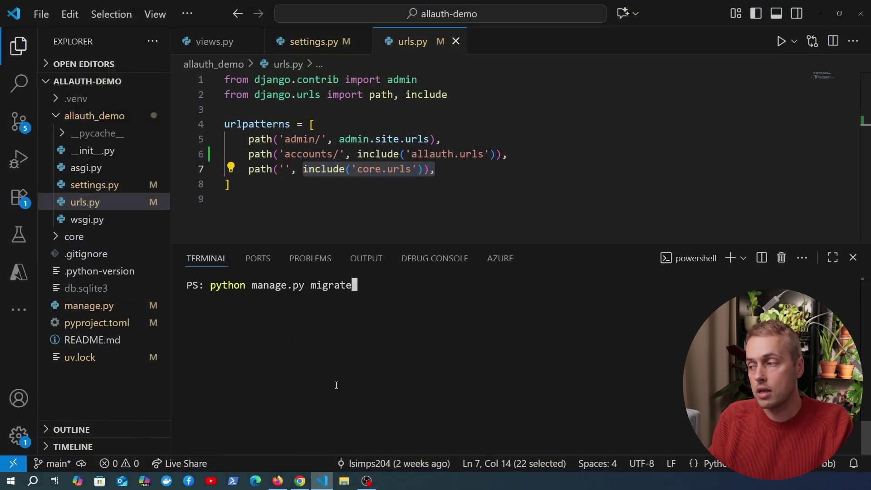
pyautogui.hotkey('ctrl', 'Left')
pyautogui.hotkey('ctrl', 'Left')
pyautogui.hotkey('ctrl', 'Left')
pyautogui.write('uv run')
pyautogui.press('Return')
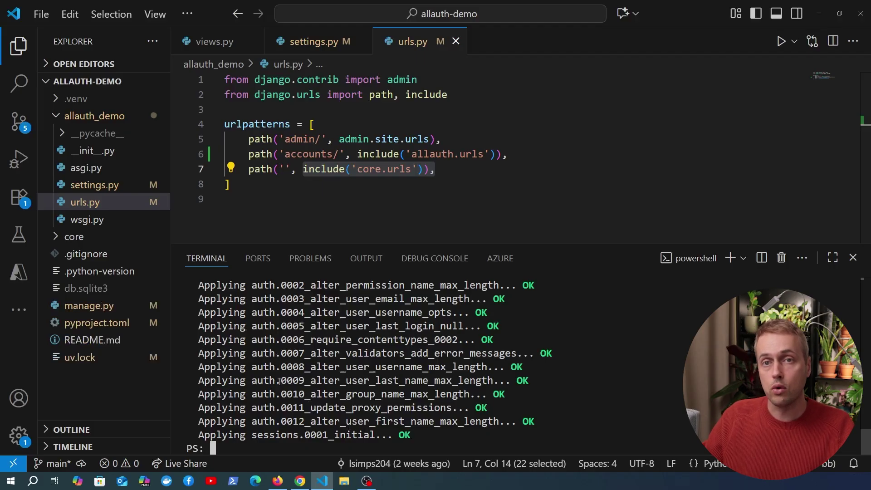
pyautogui.scroll(3, 287, 358)
pyautogui.scroll(1, 286, 357)
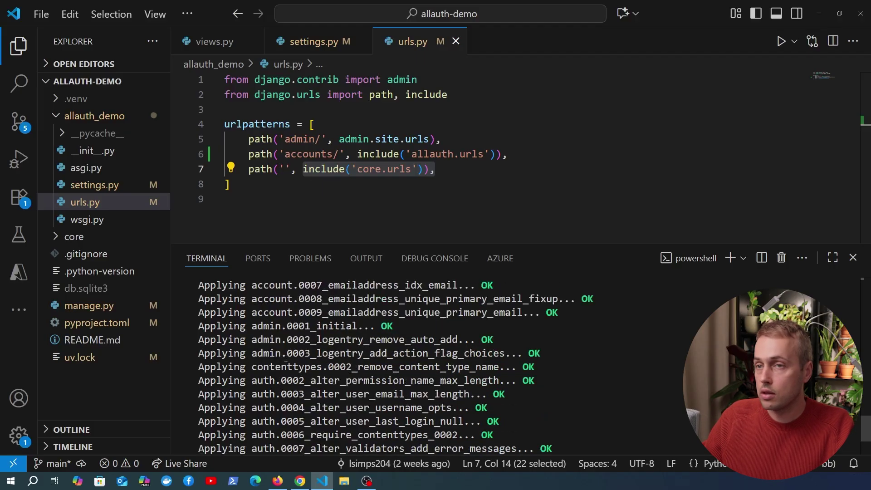
pyautogui.scroll(2, 286, 357)
pyautogui.scroll(3, 286, 358)
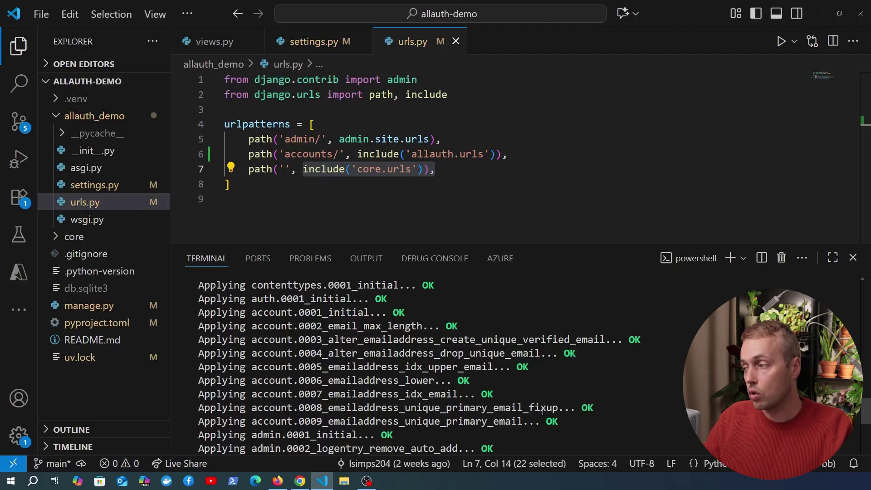
pyautogui.scroll(-3, 461, 386)
pyautogui.scroll(-3, 410, 370)
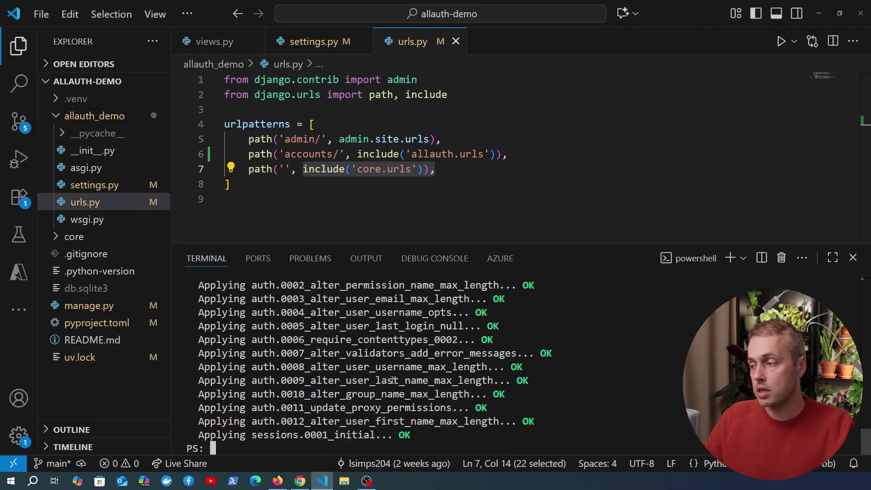
pyautogui.write('clear')
pyautogui.press('Return')
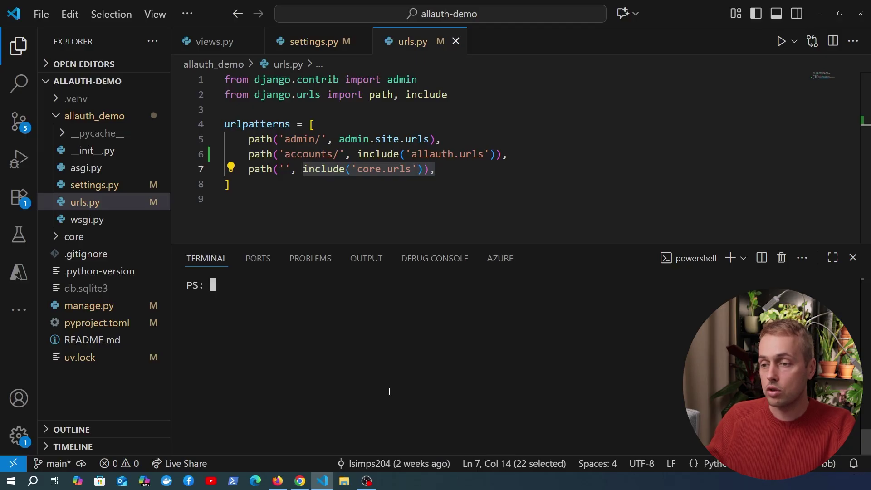
pyautogui.click(197, 215)
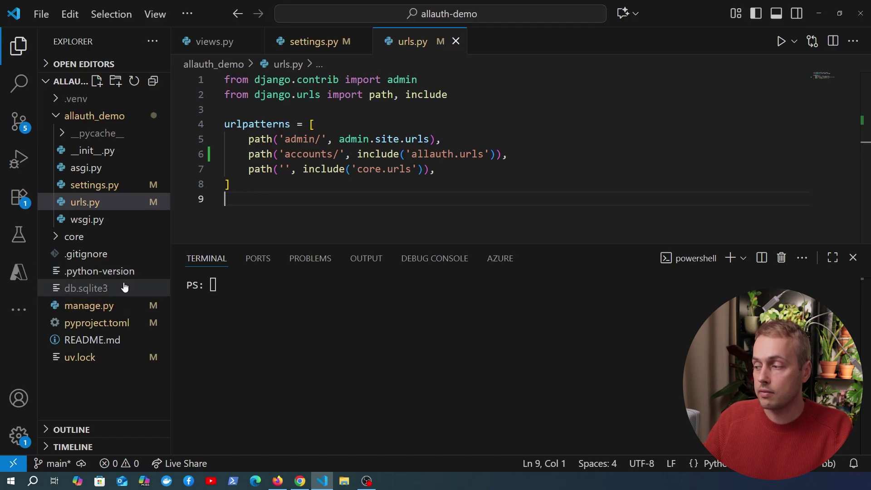
# Open db.sqlite3 from the Explorer in Beekeeper Studio to list its 13 tables.
pyautogui.doubleClick(86, 288)
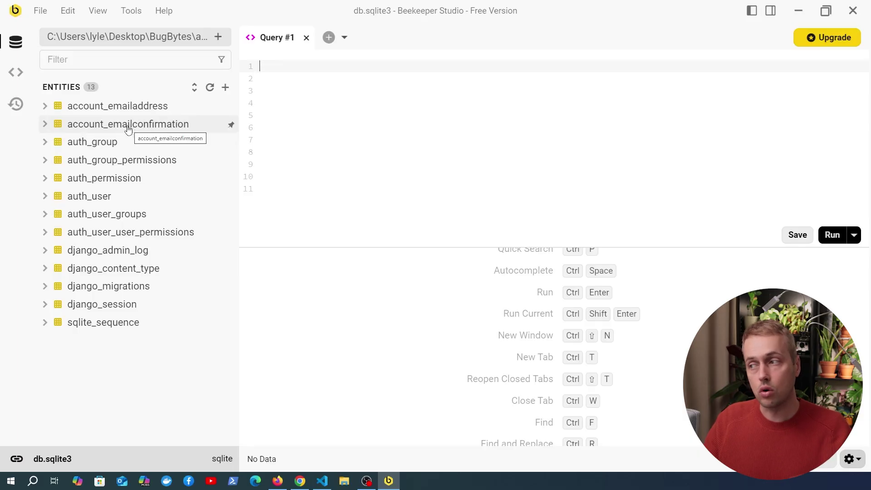
pyautogui.click(45, 105)
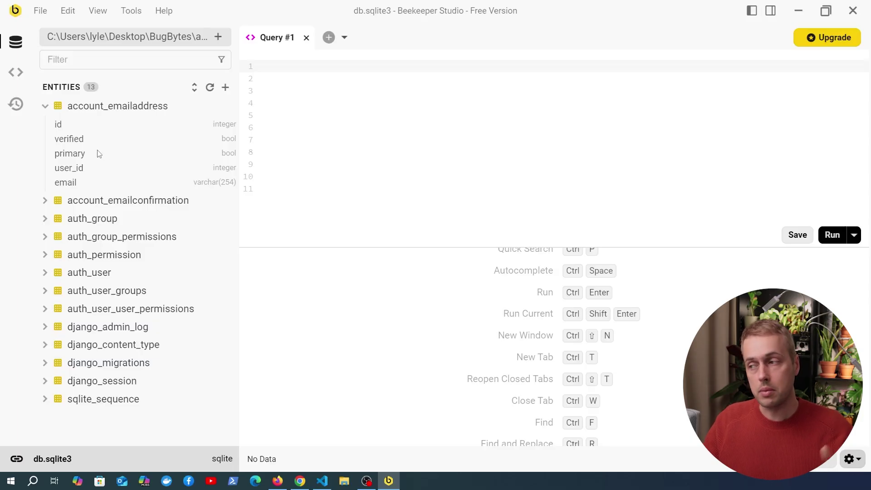
pyautogui.click(46, 273)
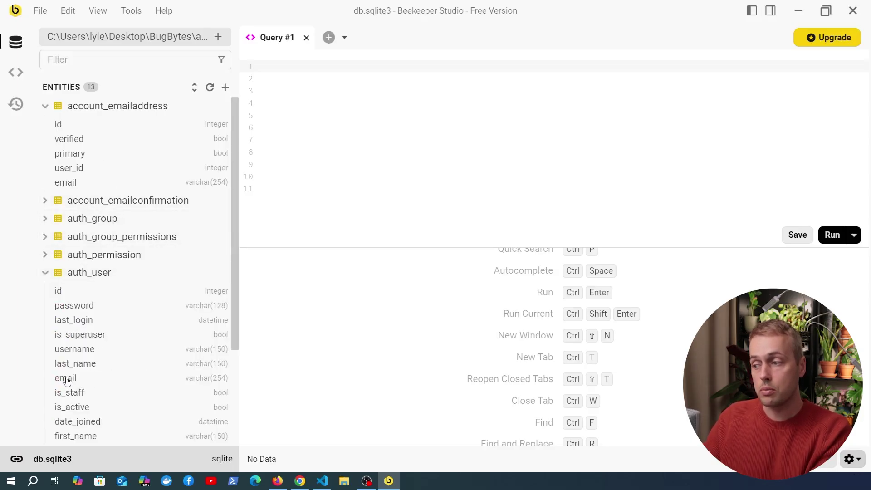
pyautogui.click(46, 274)
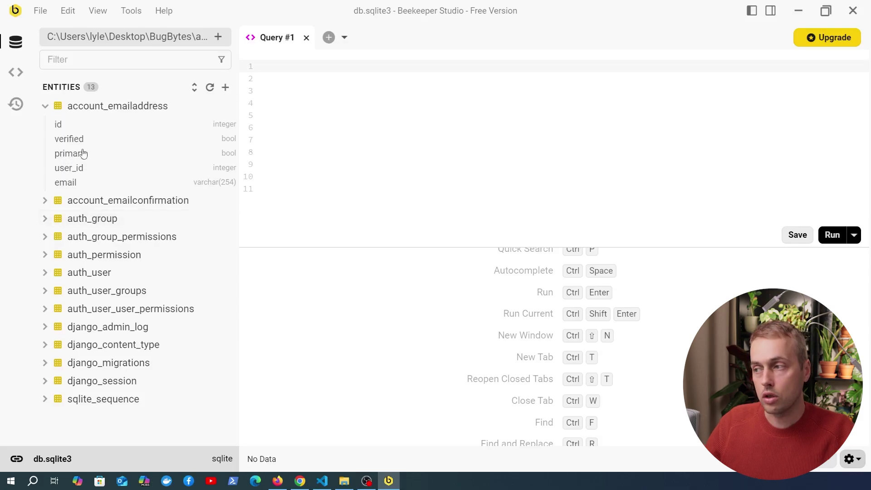
pyautogui.click(45, 107)
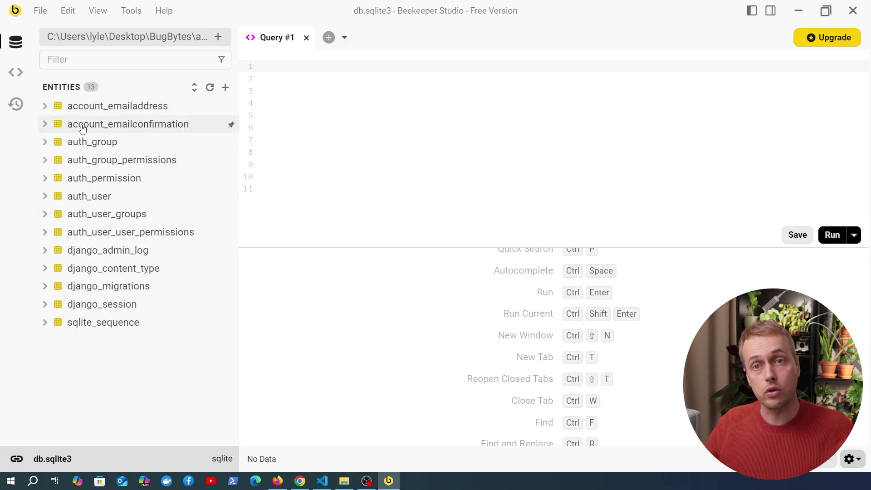
pyautogui.moveTo(128, 124)
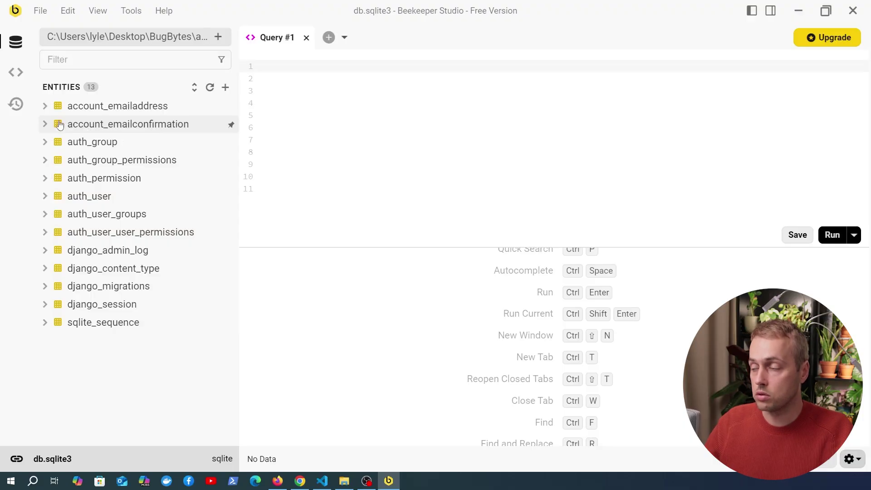
# Show the account_emailconfirmation and account_emailaddress columns, then go back to the allauth docs.
pyautogui.click(45, 124)
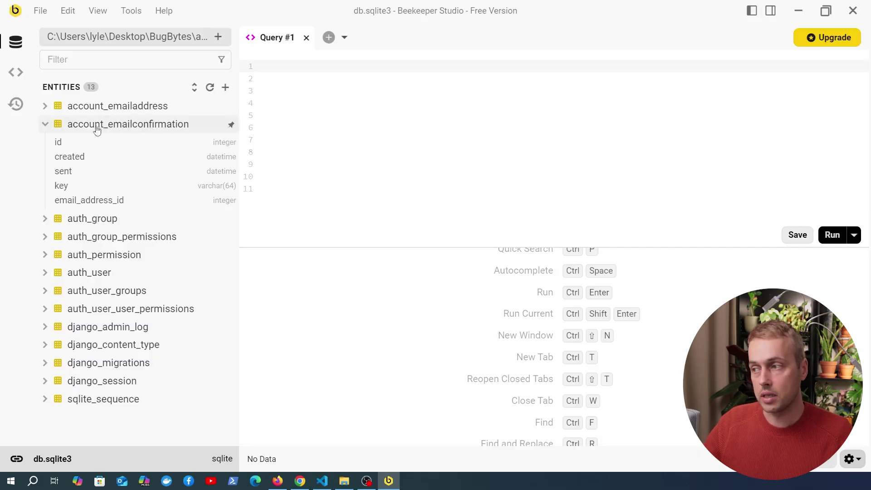
pyautogui.click(44, 107)
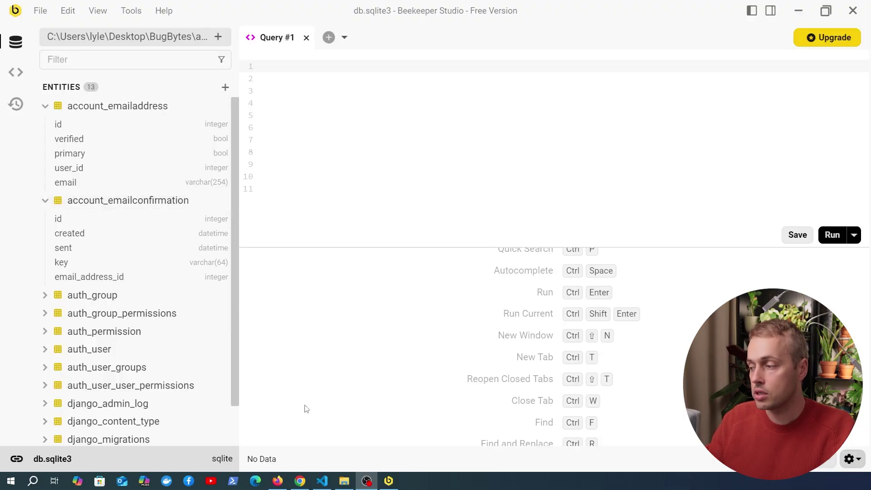
pyautogui.click(299, 482)
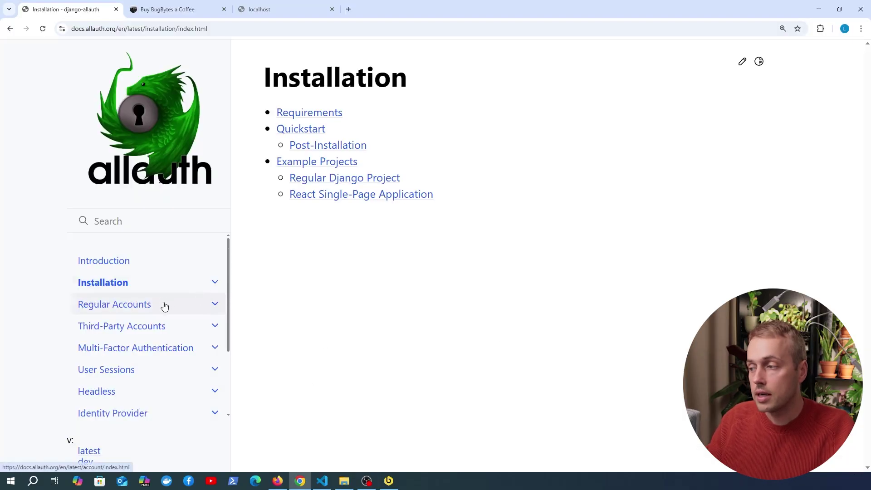
# Browse Regular Accounts, Third-Party Accounts and MFA sections, then open Headless Introduction.
pyautogui.click(202, 305)
pyautogui.scroll(-1, 169, 337)
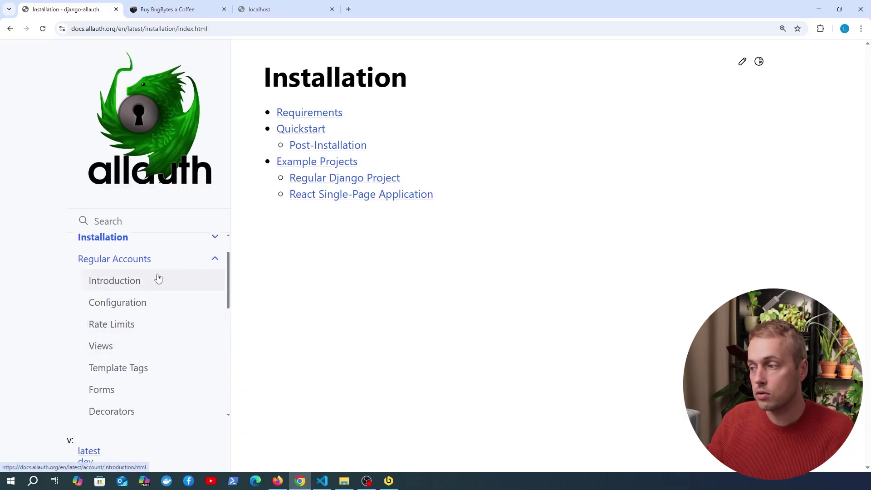
pyautogui.click(214, 258)
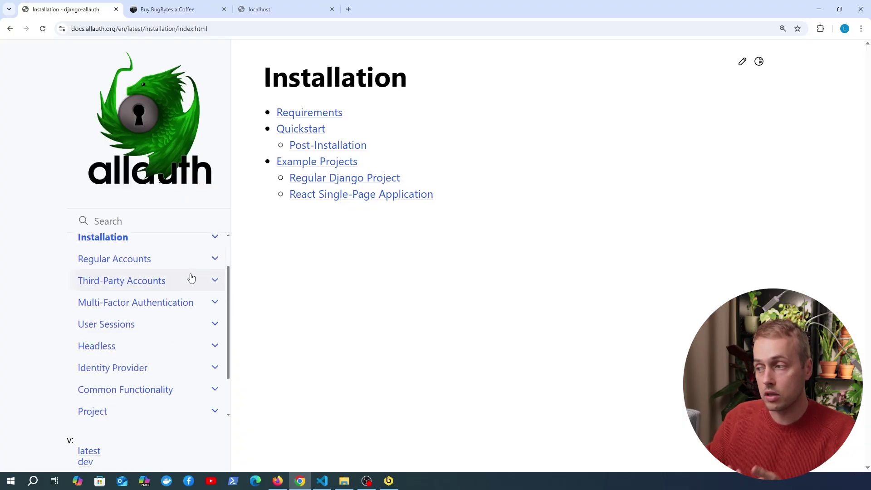
pyautogui.click(216, 281)
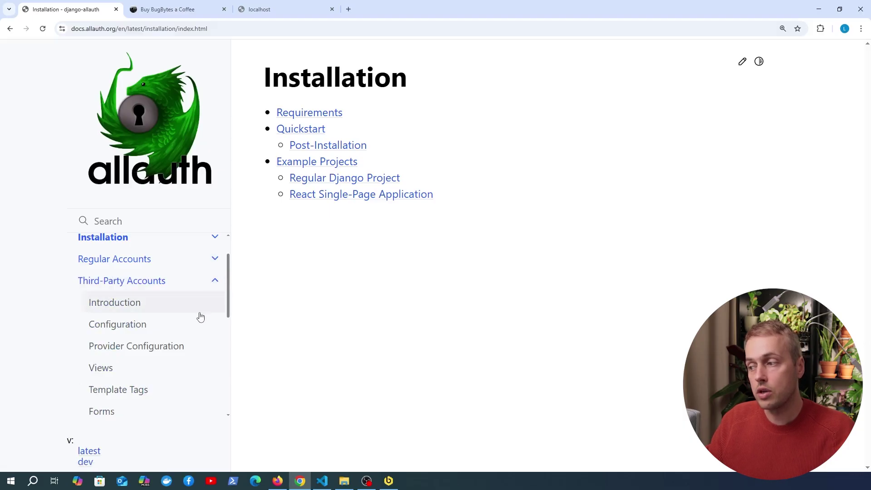
pyautogui.click(216, 283)
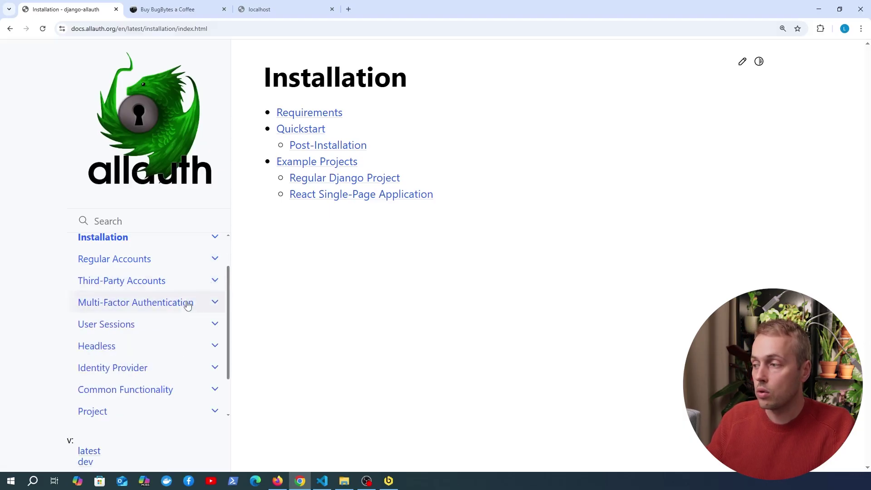
pyautogui.click(216, 305)
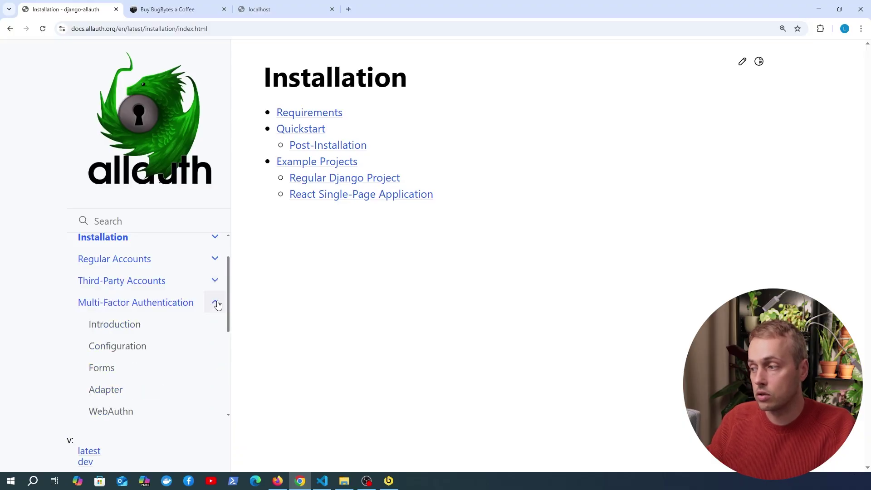
pyautogui.click(217, 304)
pyautogui.click(217, 347)
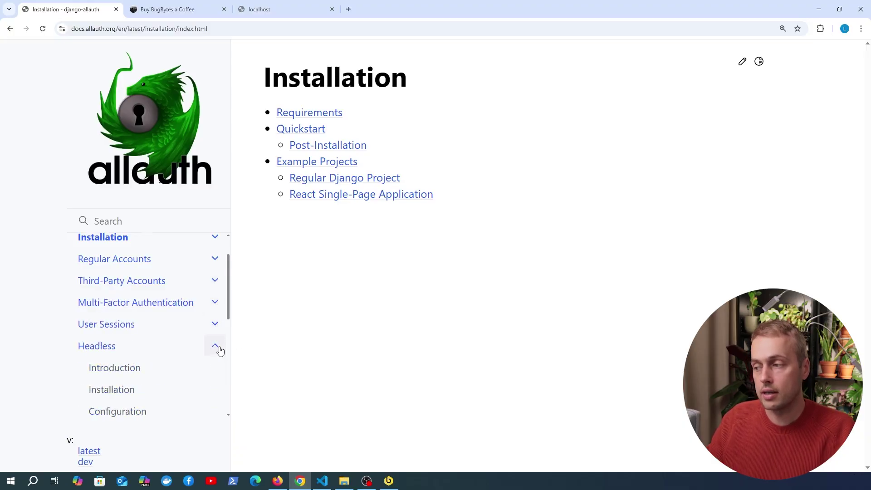
pyautogui.scroll(-1, 142, 354)
pyautogui.click(127, 327)
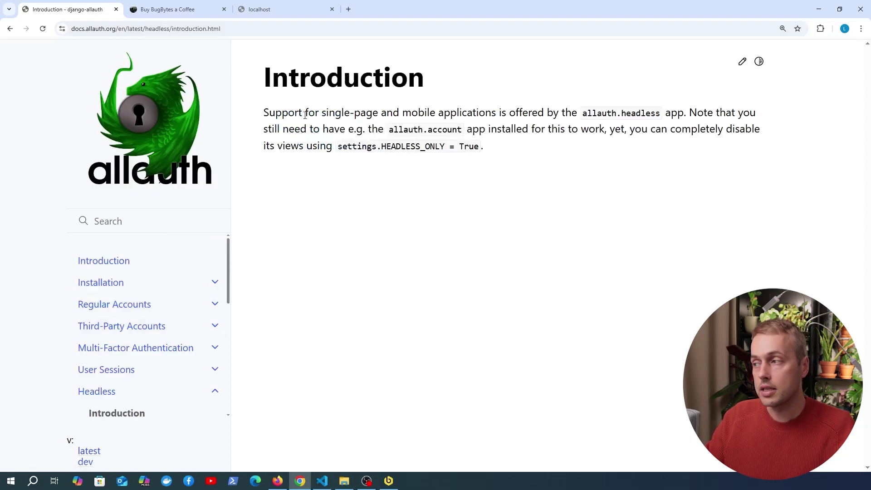
pyautogui.moveTo(306, 113); pyautogui.dragTo(436, 113)
pyautogui.click(404, 111)
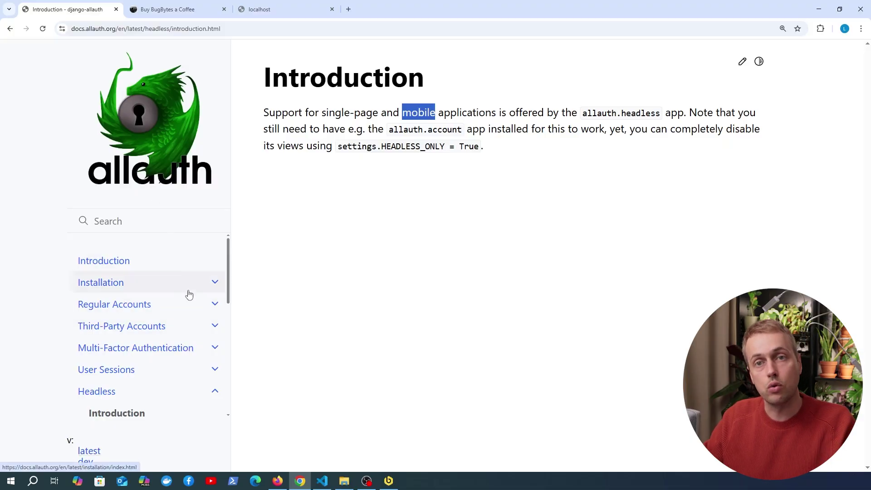
pyautogui.scroll(-5, 177, 325)
pyautogui.scroll(-3, 183, 333)
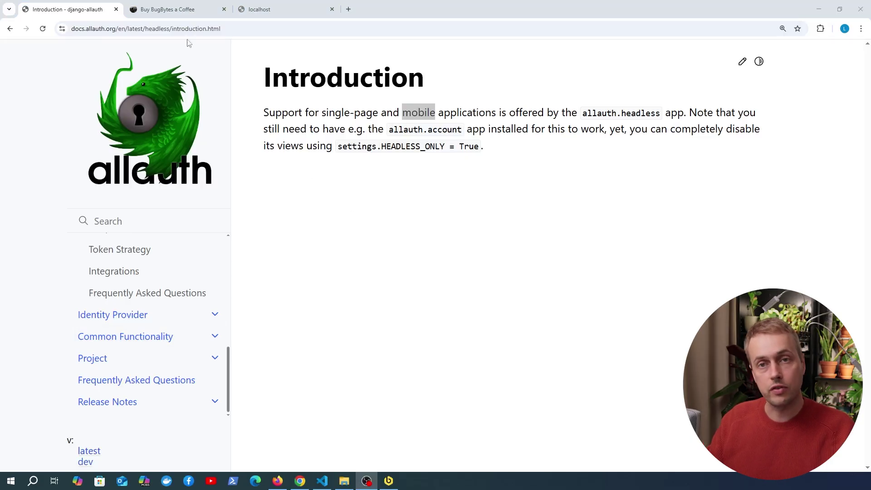
# Switch to the 'Buy BugBytes a Coffee' Ko-fi tab.
pyautogui.click(168, 9)
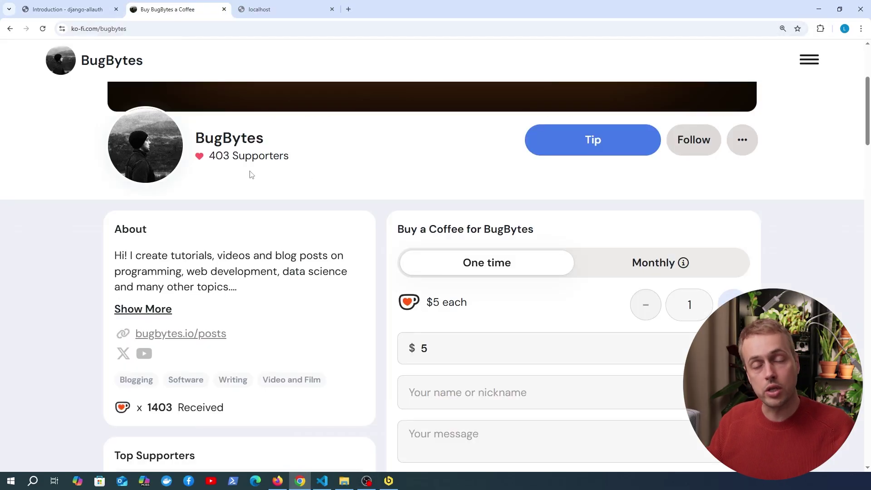